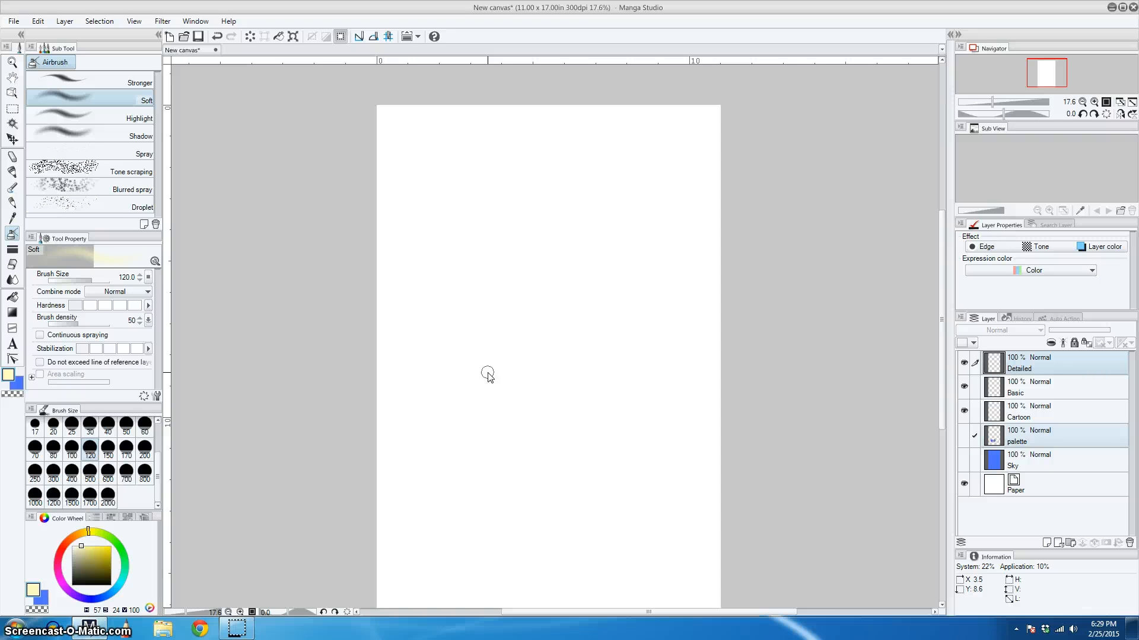
- Place the Dappled cloud 1 paper texture on the canvas and enlarge its pattern to about 1202% scale
{"action": "left_click_drag", "start_coordinate": [488, 373], "coordinate": [473, 372]}
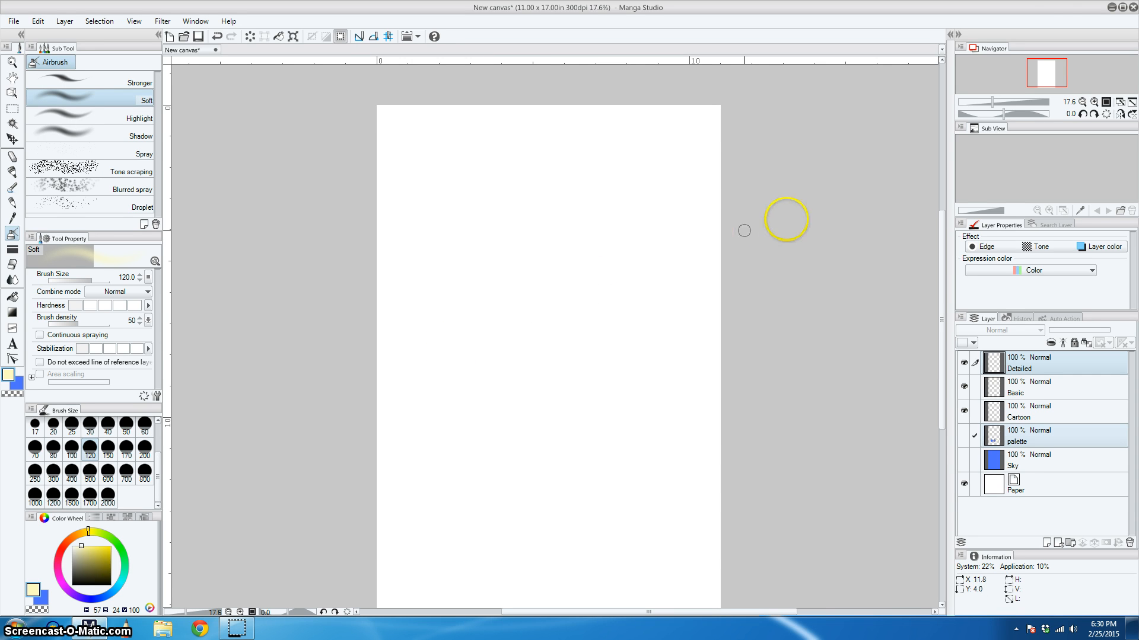
{"action": "left_click", "coordinate": [951, 36]}
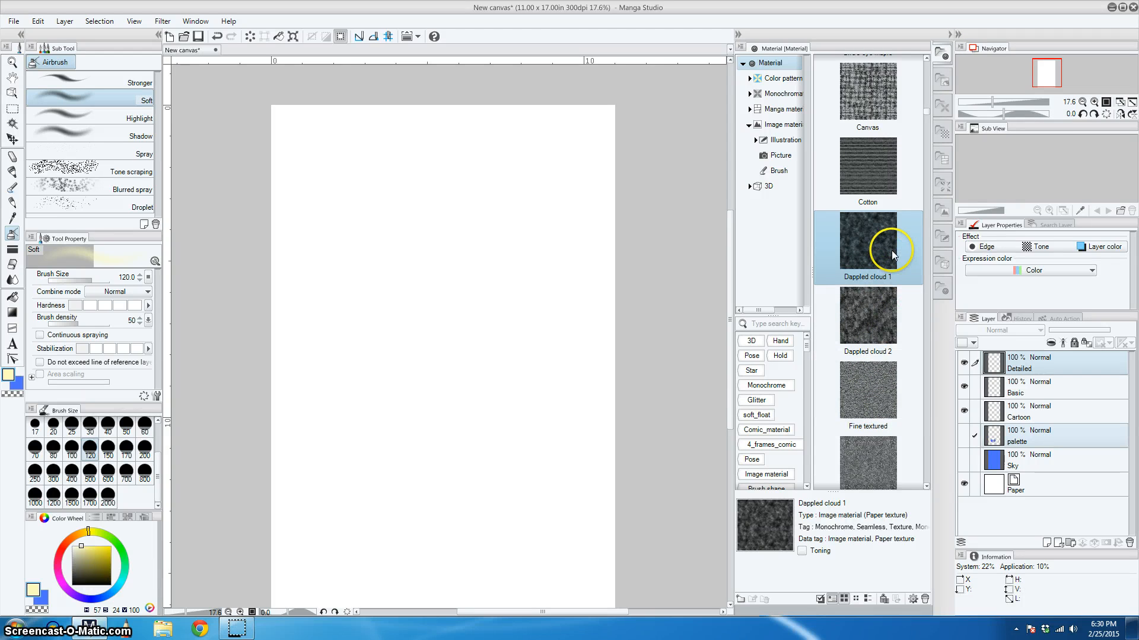
{"action": "left_click_drag", "start_coordinate": [891, 250], "coordinate": [453, 396]}
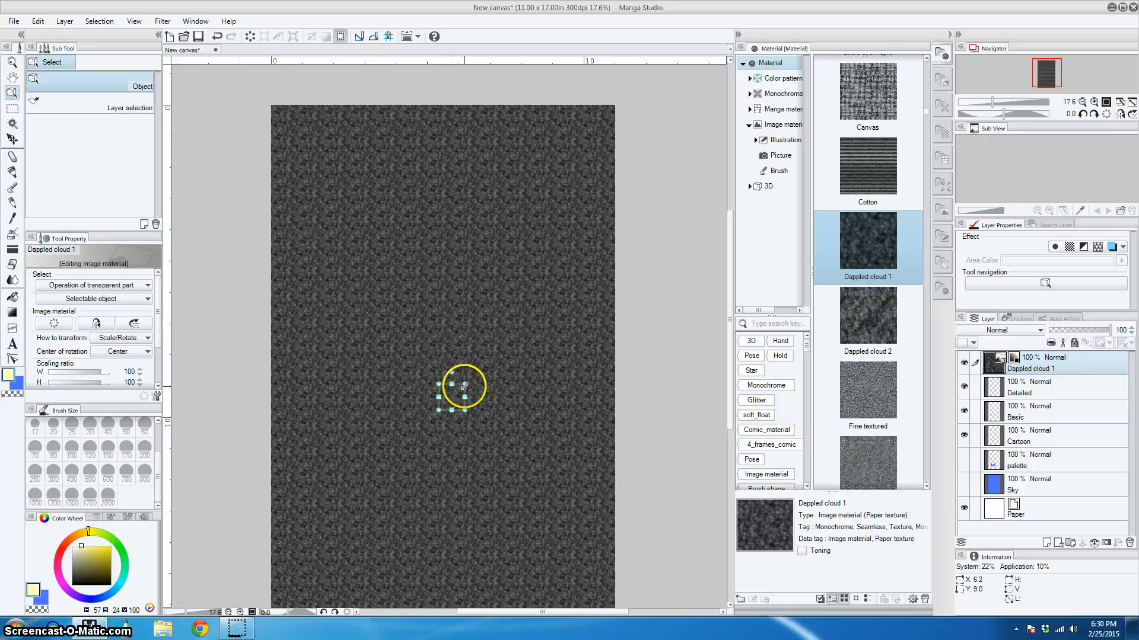
{"action": "left_click_drag", "start_coordinate": [465, 386], "coordinate": [627, 219]}
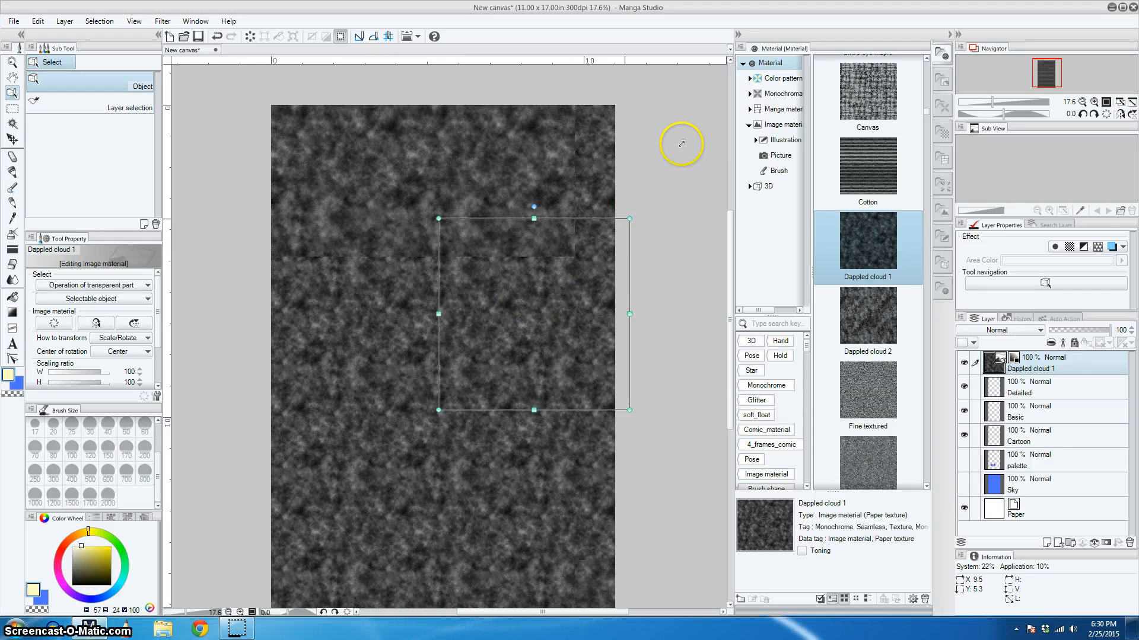
{"action": "left_click_drag", "start_coordinate": [681, 144], "coordinate": [717, 96]}
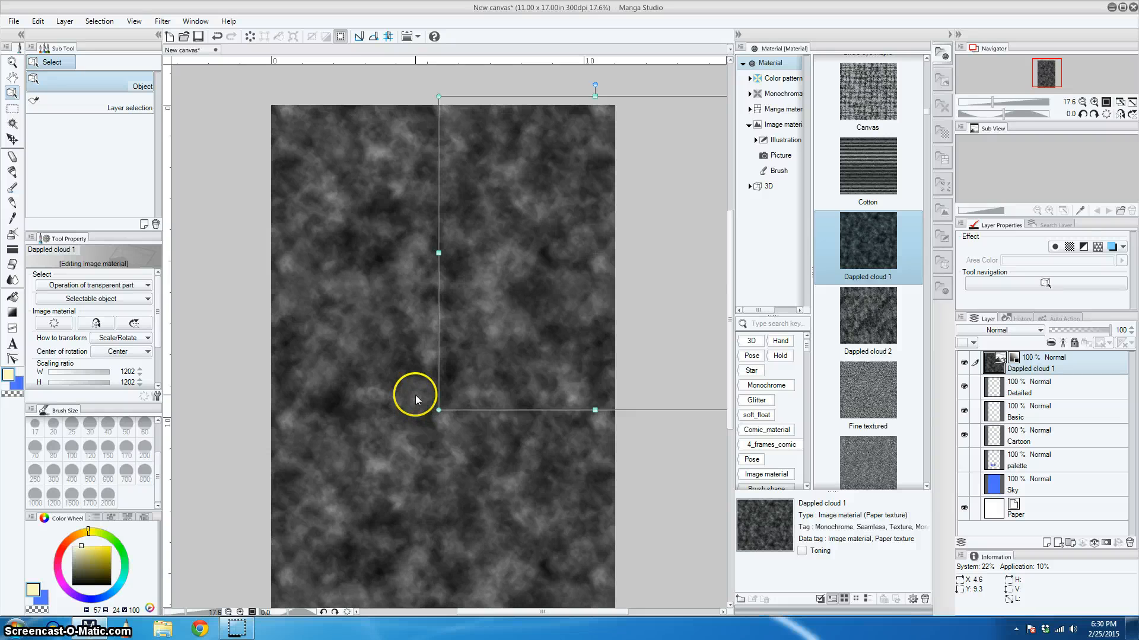
- Apply the Layer color effect to the Dappled cloud 1 layer and set the color to violet-blue (red 66, green 56, blue 241)
{"action": "left_click", "coordinate": [1125, 249]}
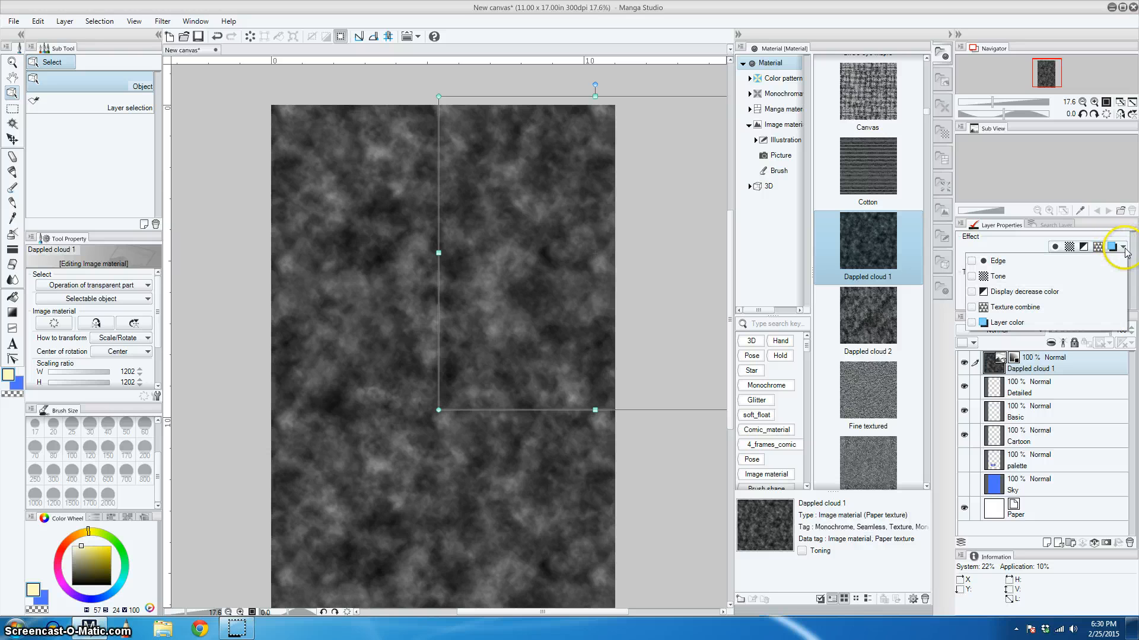
{"action": "left_click", "coordinate": [1030, 322]}
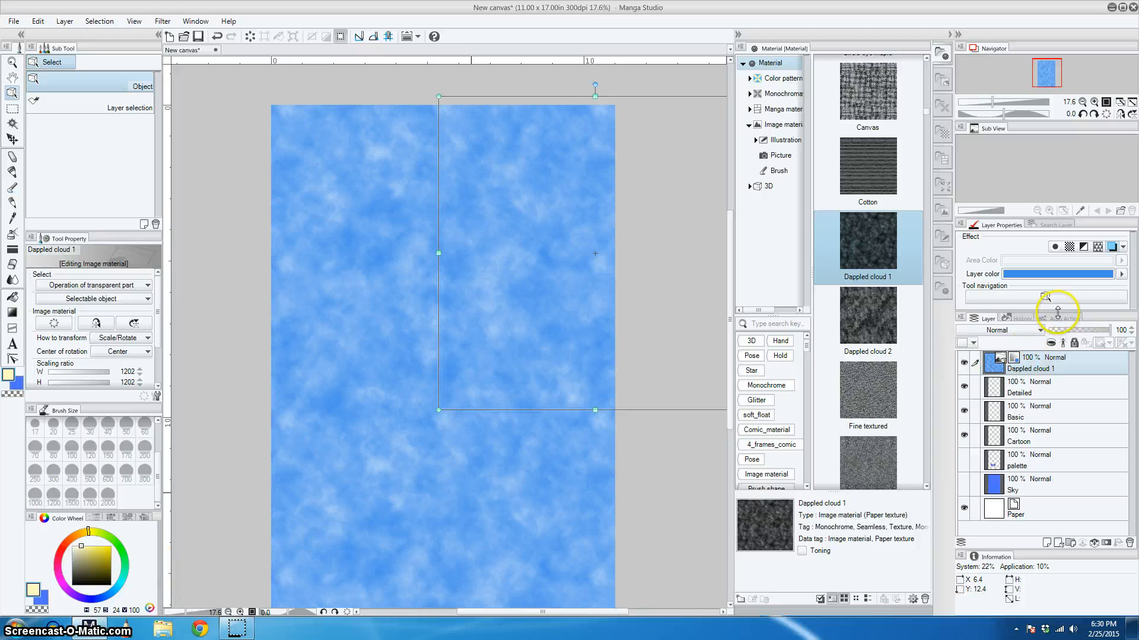
{"action": "mouse_move", "coordinate": [1110, 331]}
{"action": "left_mouse_down"}
{"action": "mouse_move", "coordinate": [1095, 332]}
{"action": "mouse_move", "coordinate": [1121, 335]}
{"action": "left_mouse_up"}
{"action": "left_click", "coordinate": [1114, 274]}
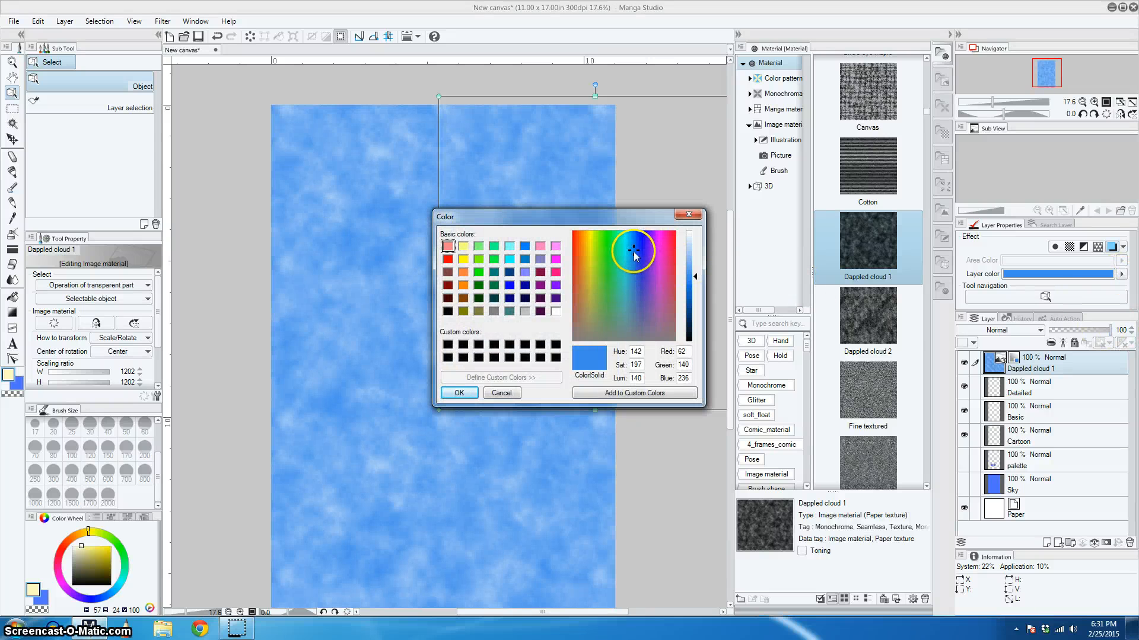
{"action": "left_click_drag", "start_coordinate": [635, 246], "coordinate": [642, 245]}
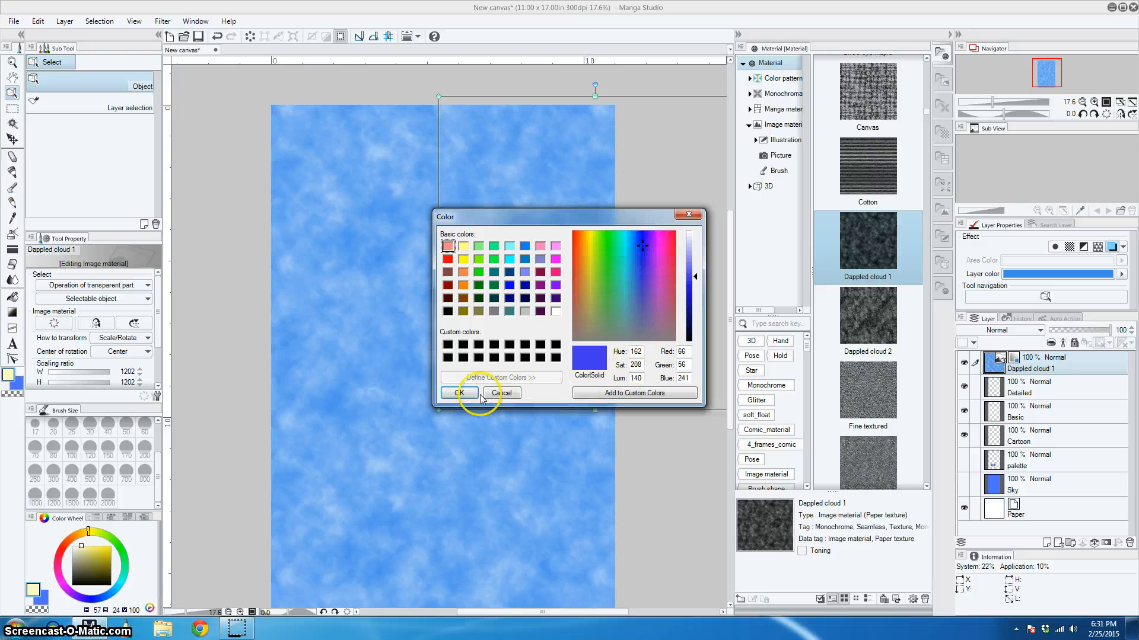
{"action": "left_click", "coordinate": [459, 392]}
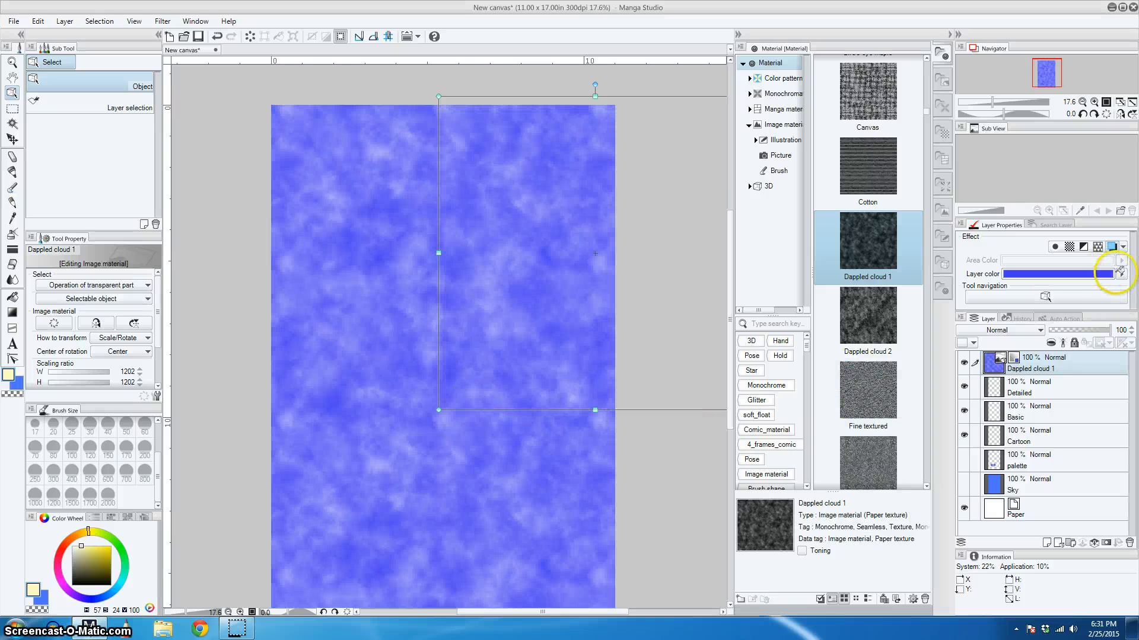
- Change the Dappled cloud 1 layer color to a light sky blue by adjusting its hue and raising its luminosity
{"action": "left_click", "coordinate": [1115, 274]}
{"action": "left_click_drag", "start_coordinate": [635, 248], "coordinate": [633, 244]}
{"action": "left_click_drag", "start_coordinate": [702, 271], "coordinate": [701, 253]}
{"action": "left_click", "coordinate": [460, 394]}
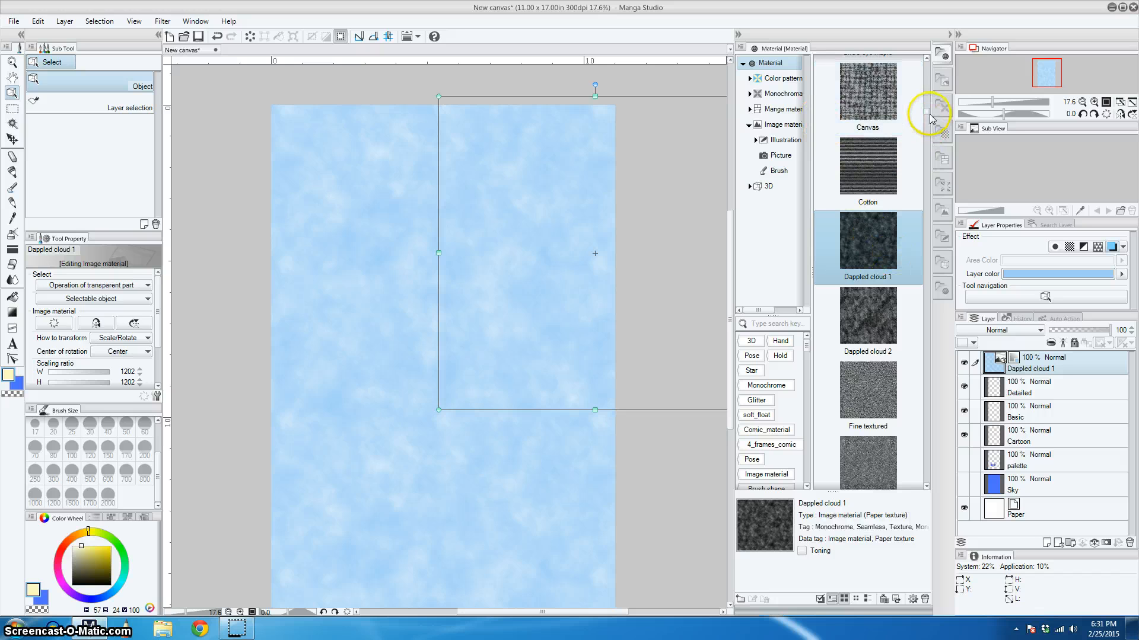
- Find the Blue sky 02 image material and place it on the canvas as a background layer just above the paper
{"action": "left_click_drag", "start_coordinate": [928, 105], "coordinate": [931, 63]}
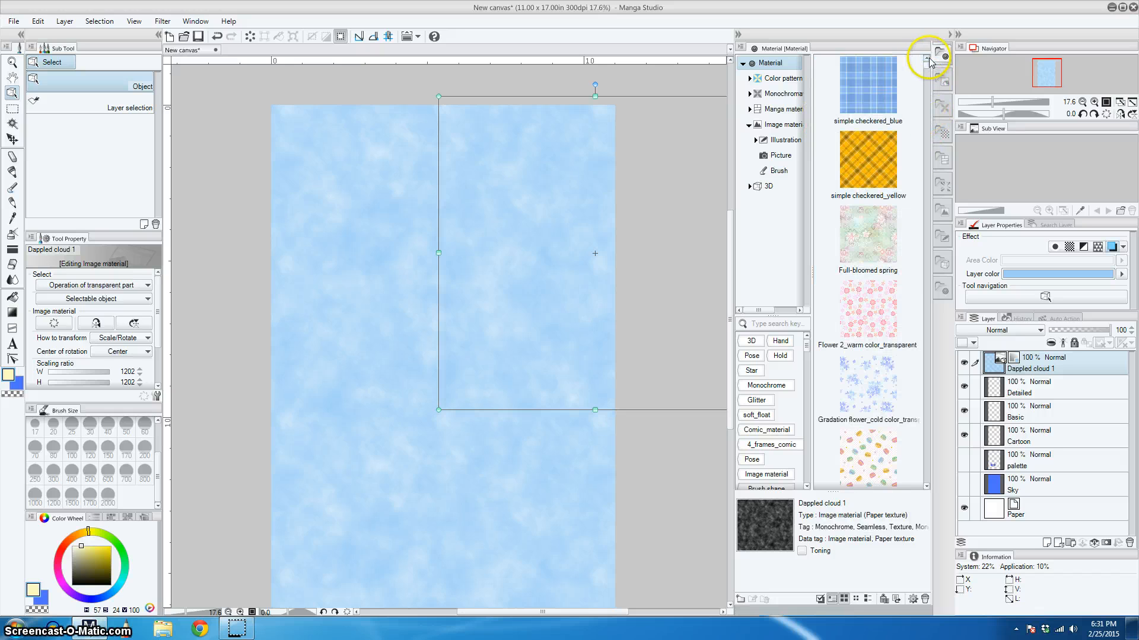
{"action": "scroll", "coordinate": [907, 284], "scroll_direction": "down", "scroll_amount": 5}
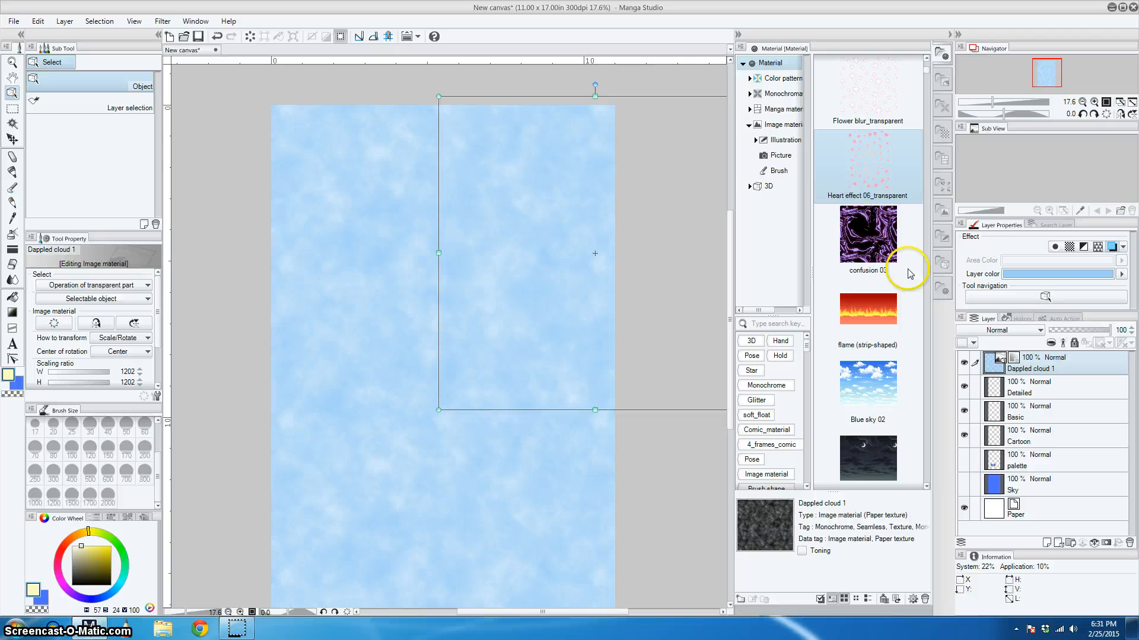
{"action": "scroll", "coordinate": [909, 278], "scroll_direction": "down", "scroll_amount": 1}
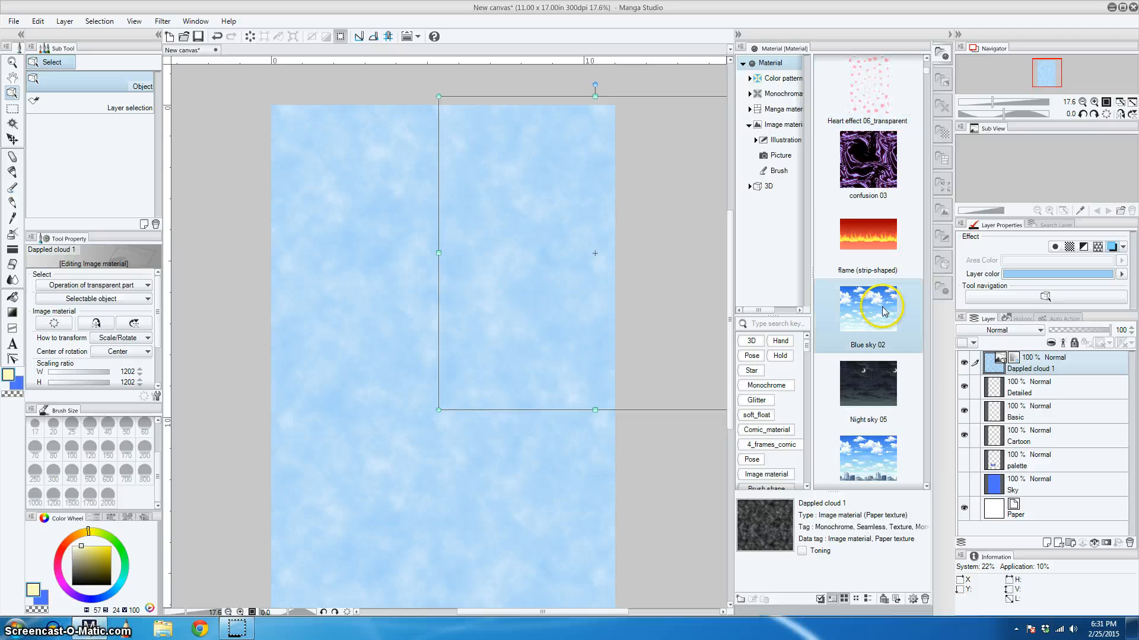
{"action": "left_click_drag", "start_coordinate": [883, 311], "coordinate": [381, 399]}
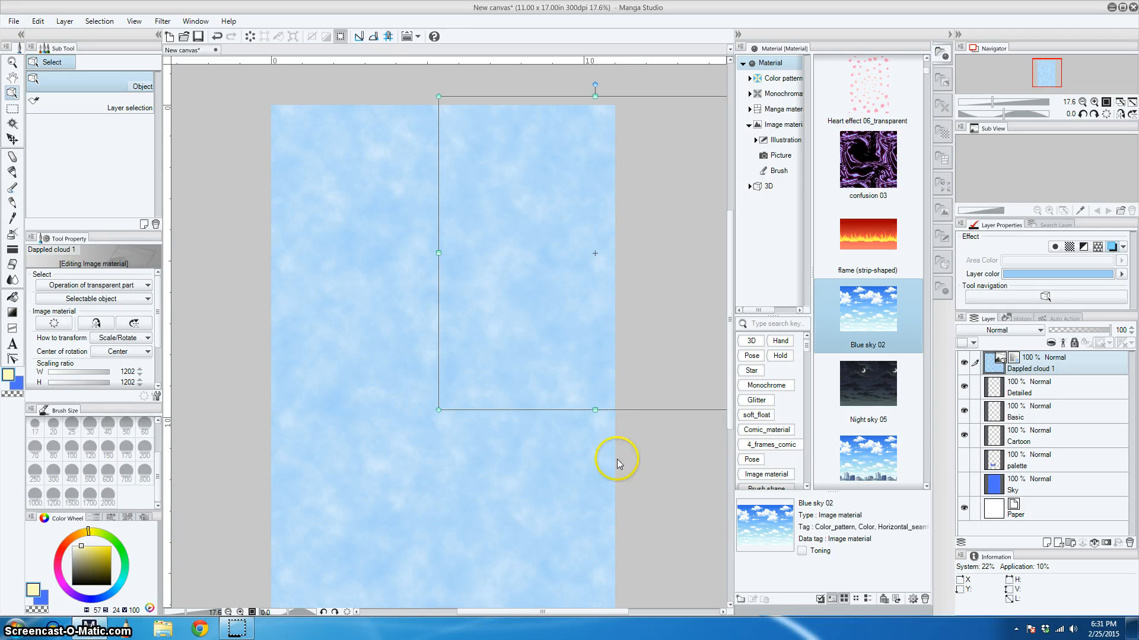
{"action": "left_click_drag", "start_coordinate": [617, 463], "coordinate": [617, 463]}
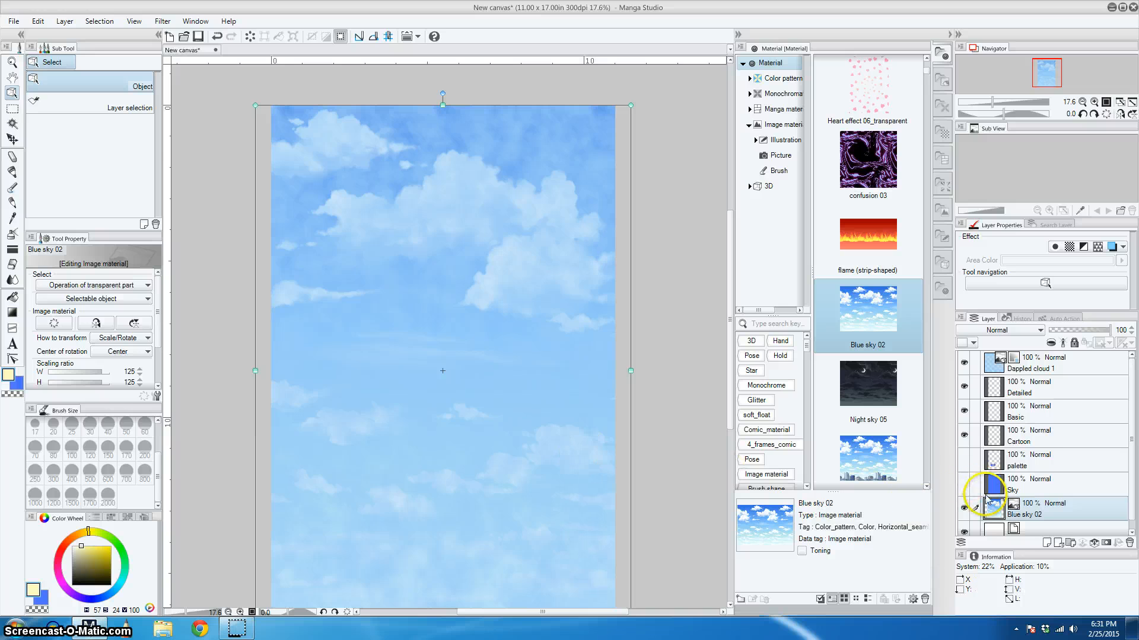
- Hide the Dappled cloud 1 and Blue sky 02 layers and show the solid blue Sky layer
{"action": "left_click", "coordinate": [964, 362]}
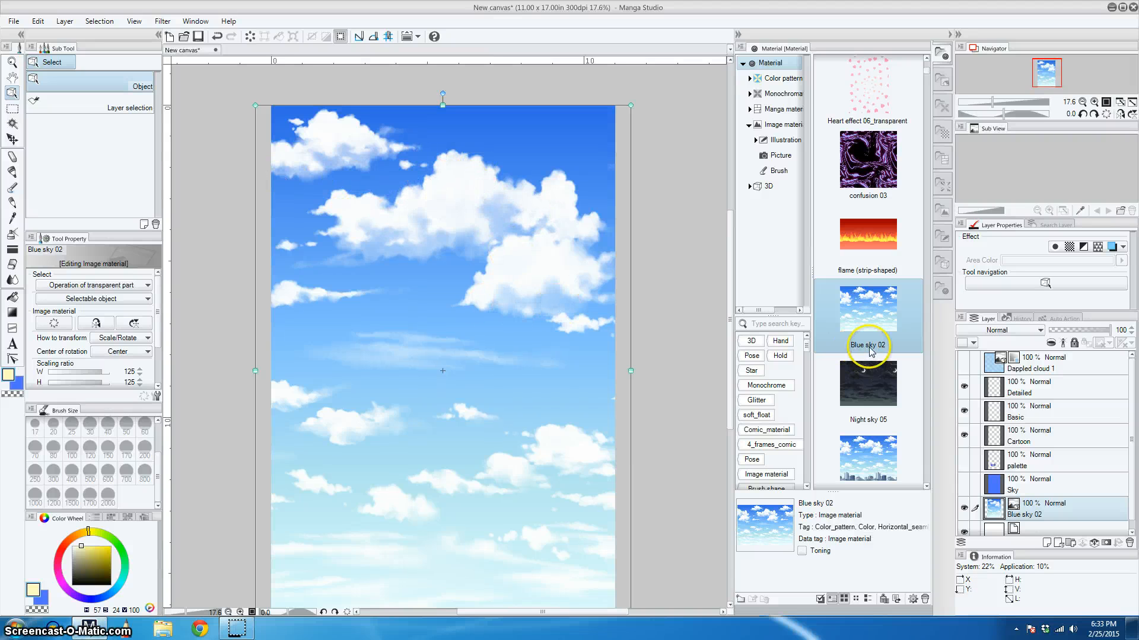
{"action": "left_click", "coordinate": [963, 508]}
{"action": "left_click", "coordinate": [963, 484]}
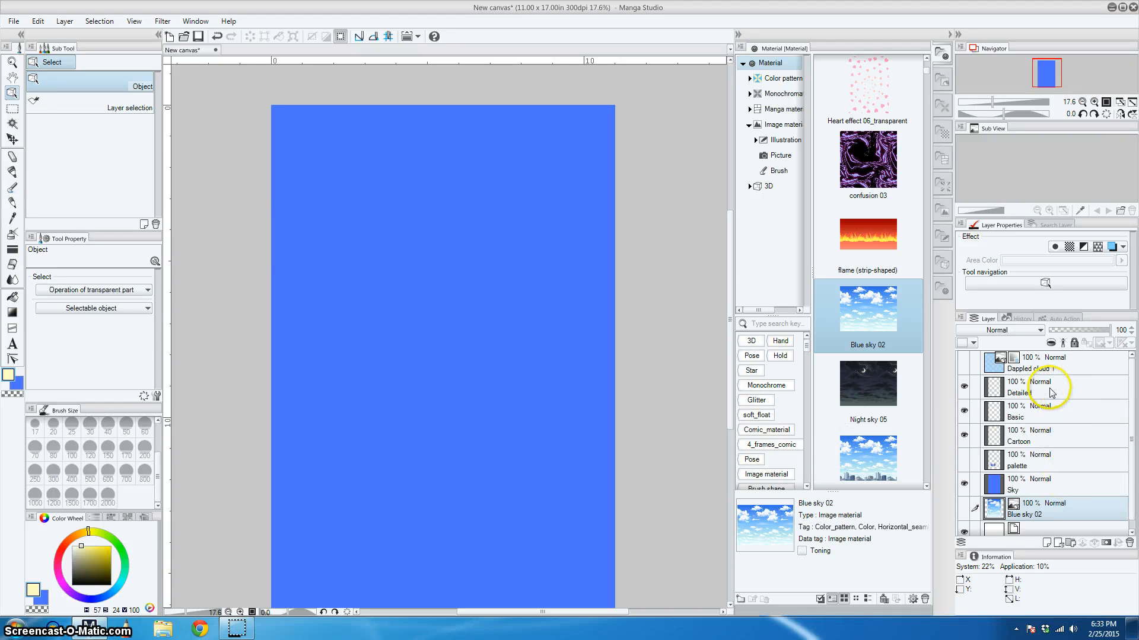
- Draw a solid white puffy cloud on the Cartoon layer using the Fill-in-mono pen marker at size 30
{"action": "left_click", "coordinate": [1053, 440]}
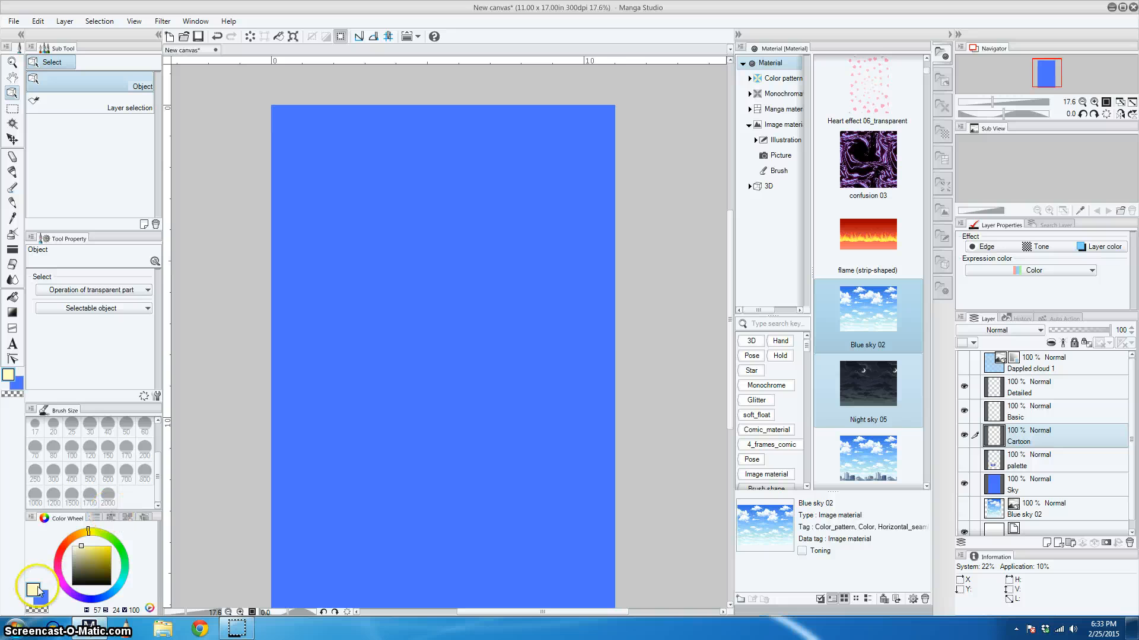
{"action": "left_click", "coordinate": [45, 597]}
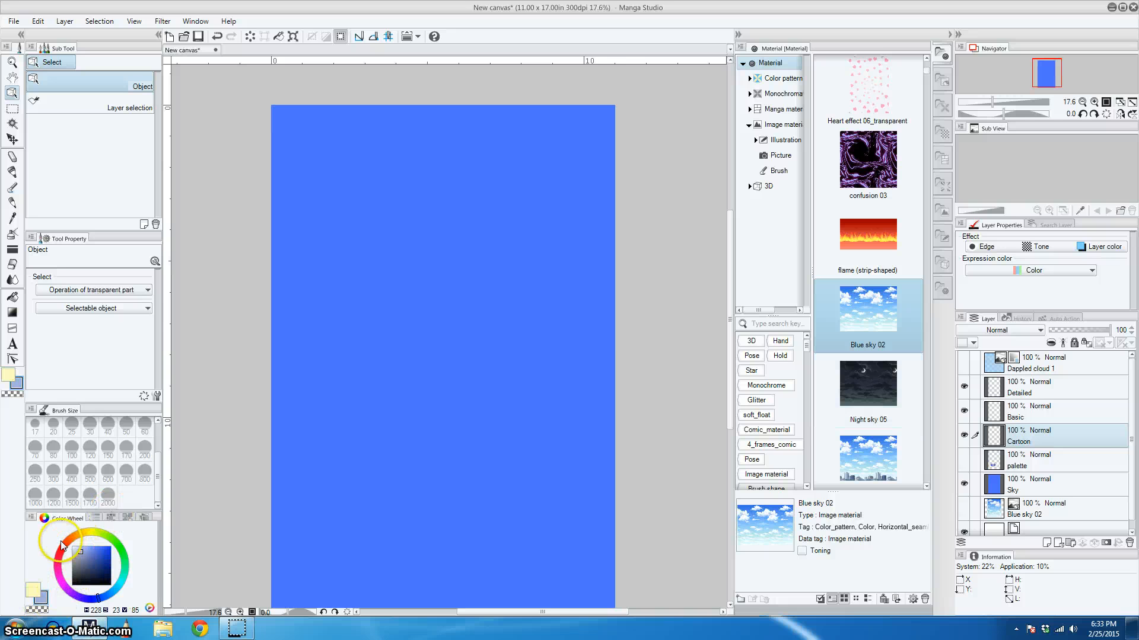
{"action": "left_click_drag", "start_coordinate": [61, 541], "coordinate": [62, 542]}
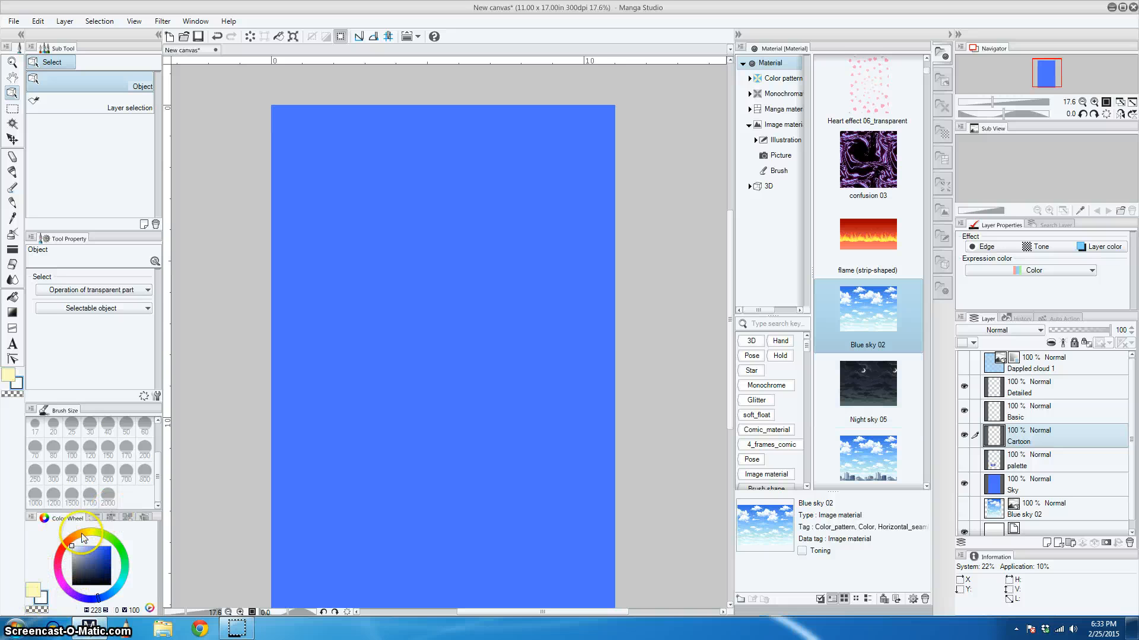
{"action": "left_click", "coordinate": [13, 173]}
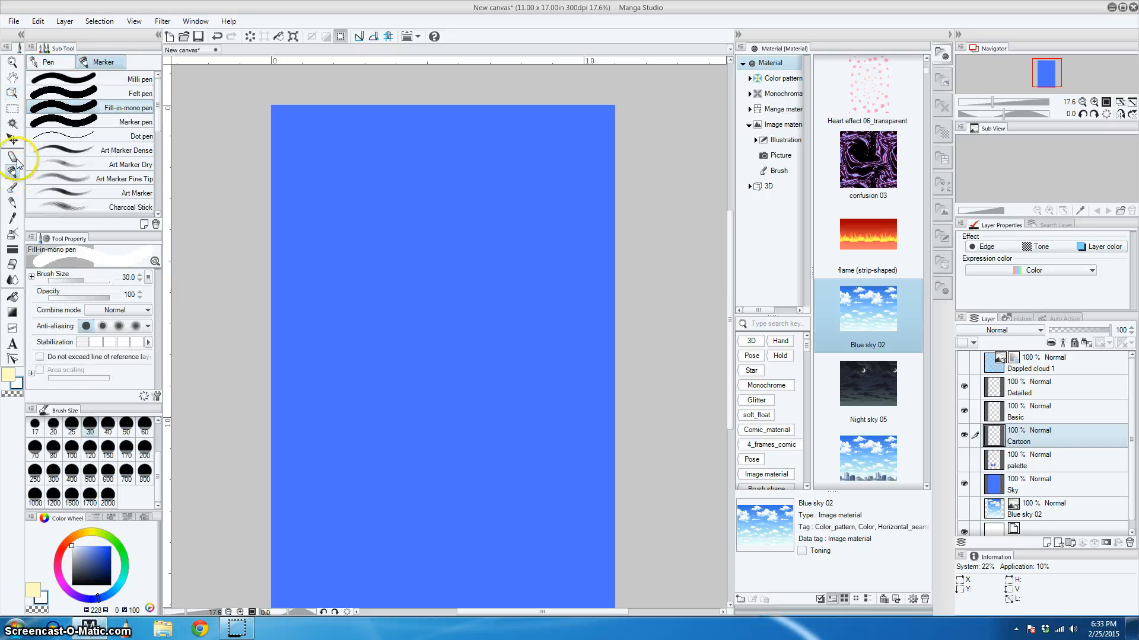
{"action": "left_click", "coordinate": [62, 65]}
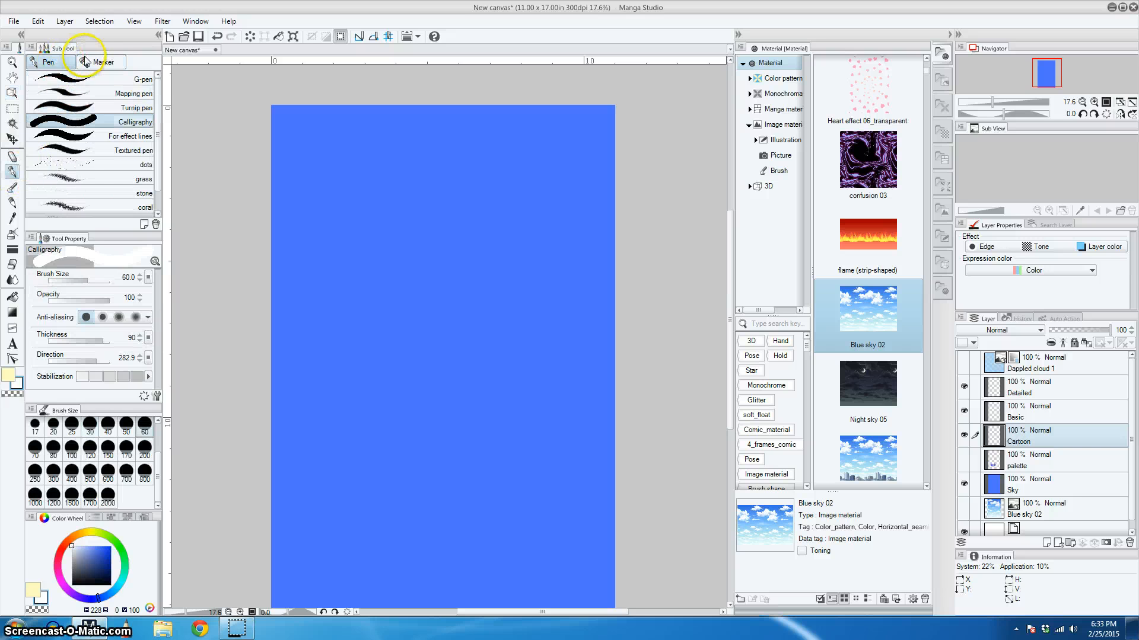
{"action": "left_click", "coordinate": [85, 62]}
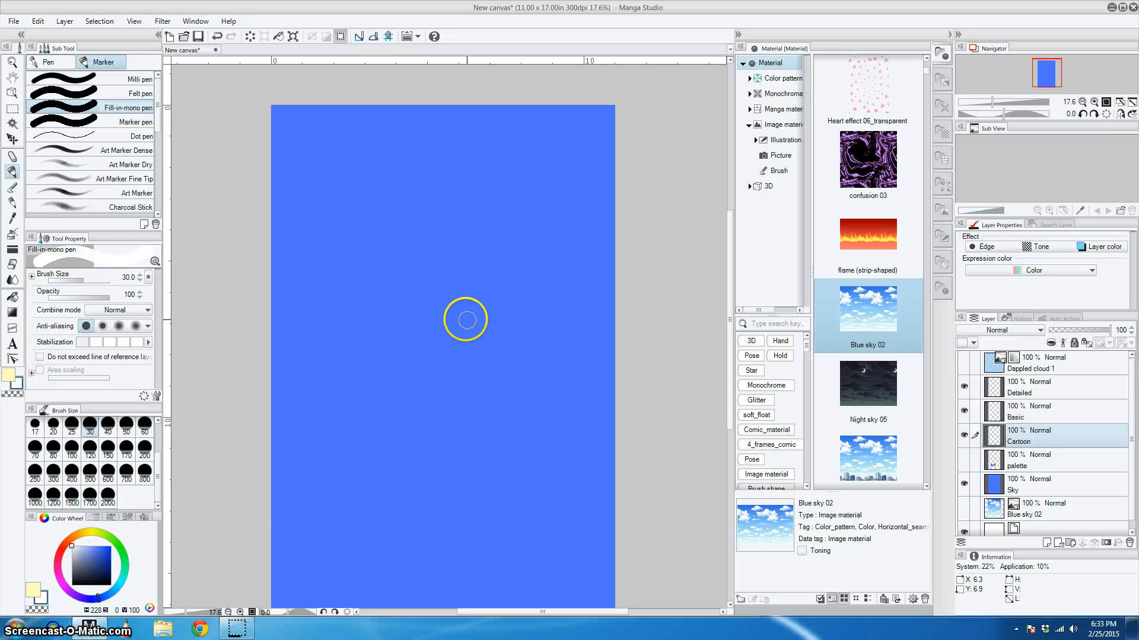
{"action": "mouse_move", "coordinate": [461, 317]}
{"action": "left_mouse_down"}
{"action": "mouse_move", "coordinate": [574, 321]}
{"action": "mouse_move", "coordinate": [554, 318]}
{"action": "mouse_move", "coordinate": [557, 300]}
{"action": "mouse_move", "coordinate": [533, 310]}
{"action": "mouse_move", "coordinate": [528, 295]}
{"action": "mouse_move", "coordinate": [513, 306]}
{"action": "mouse_move", "coordinate": [470, 297]}
{"action": "mouse_move", "coordinate": [464, 310]}
{"action": "mouse_move", "coordinate": [500, 300]}
{"action": "mouse_move", "coordinate": [514, 308]}
{"action": "mouse_move", "coordinate": [496, 312]}
{"action": "mouse_move", "coordinate": [518, 320]}
{"action": "mouse_move", "coordinate": [536, 306]}
{"action": "mouse_move", "coordinate": [524, 298]}
{"action": "mouse_move", "coordinate": [501, 309]}
{"action": "left_mouse_up"}
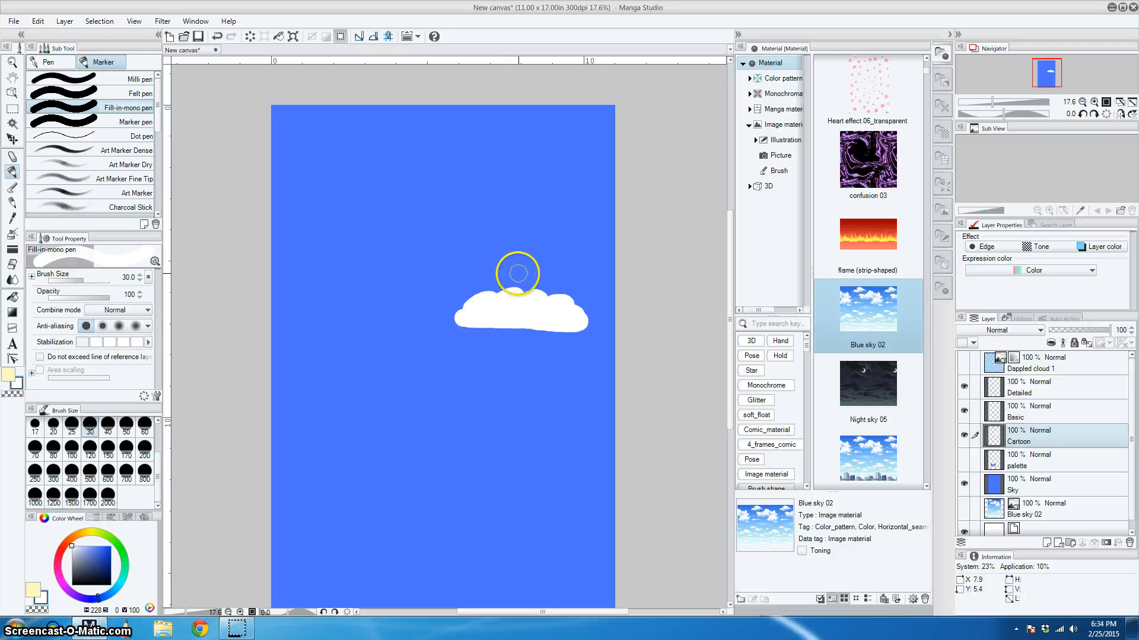
- Select the white cloud with the Magic wand, outline it in black with a 10 px line drawn on the border, and deselect
{"action": "left_click", "coordinate": [13, 124]}
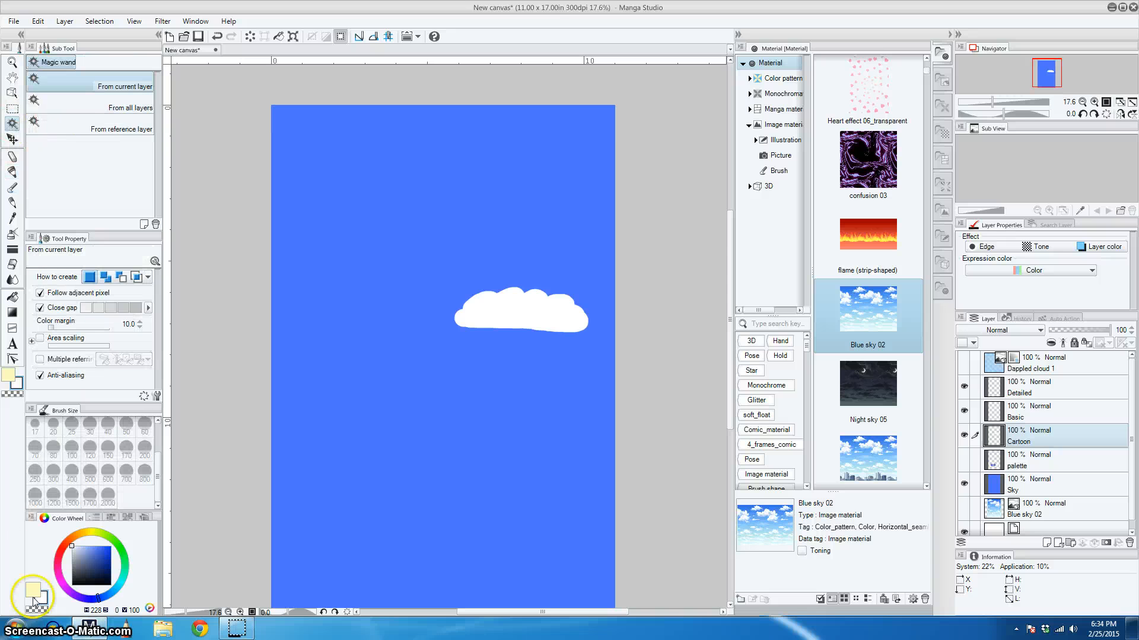
{"action": "left_click", "coordinate": [40, 600]}
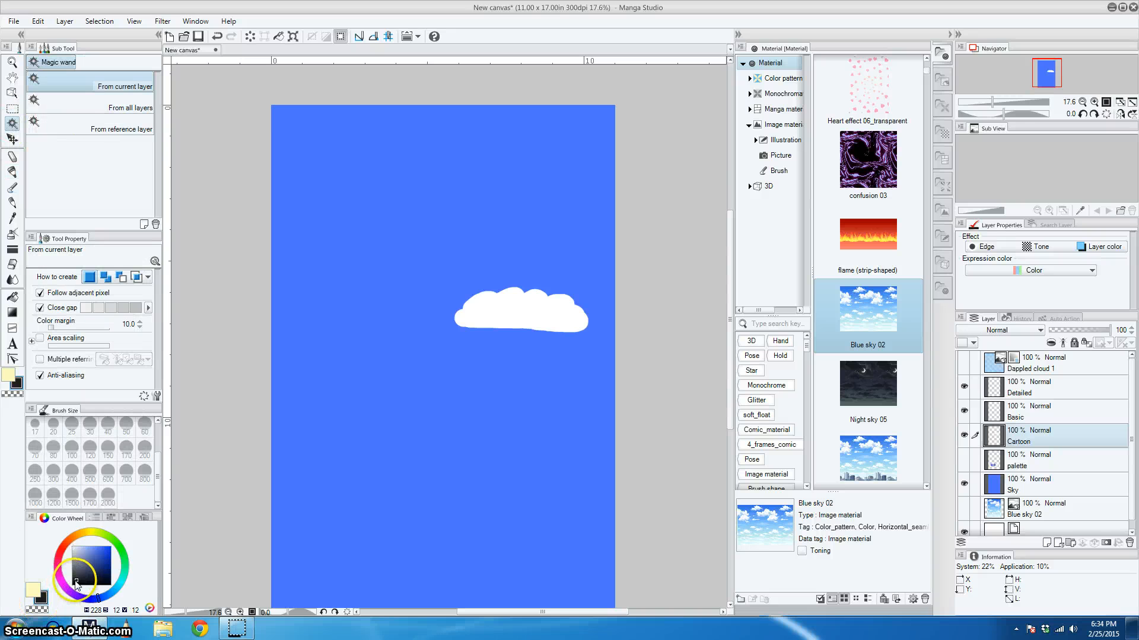
{"action": "left_click", "coordinate": [487, 310]}
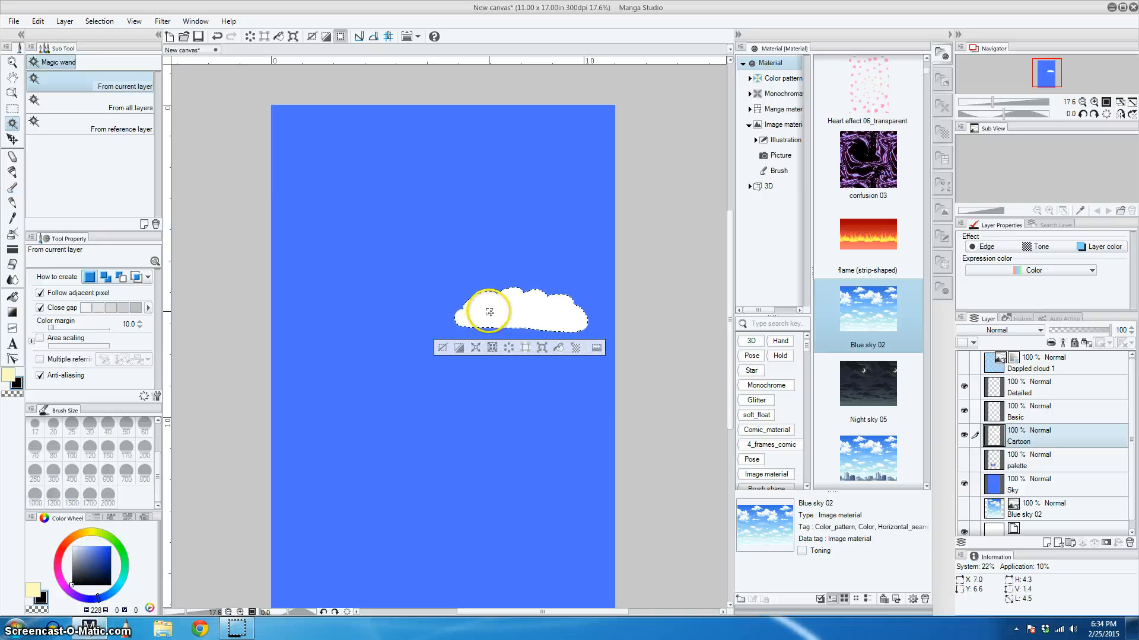
{"action": "left_click", "coordinate": [37, 22]}
{"action": "left_click", "coordinate": [53, 175]}
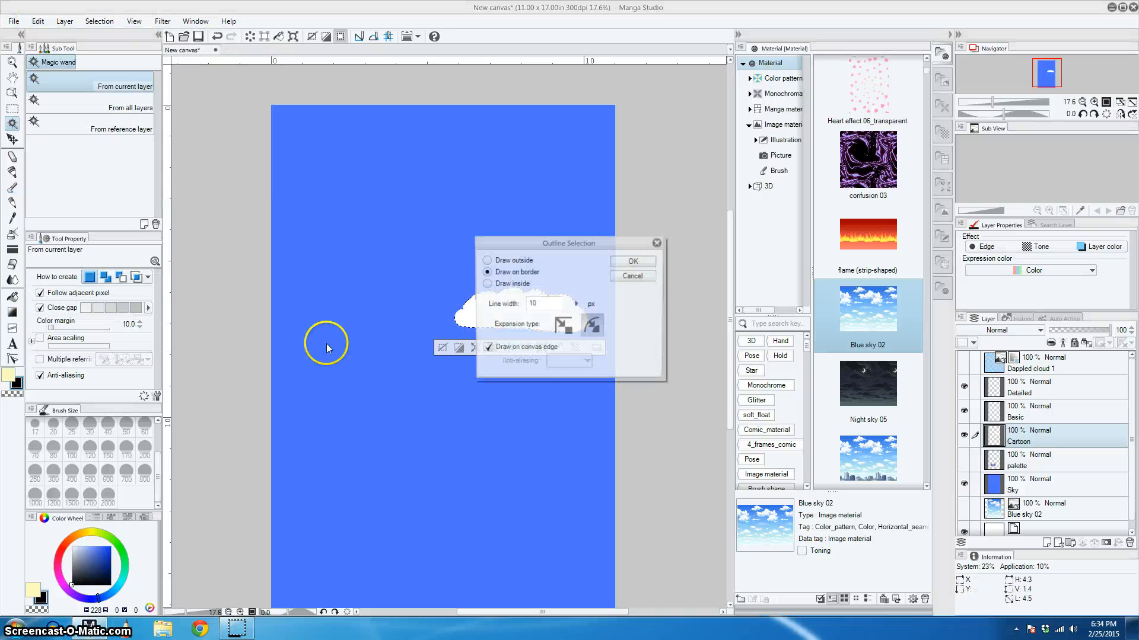
{"action": "left_click", "coordinate": [622, 263]}
{"action": "key", "text": "ctrl+d"}
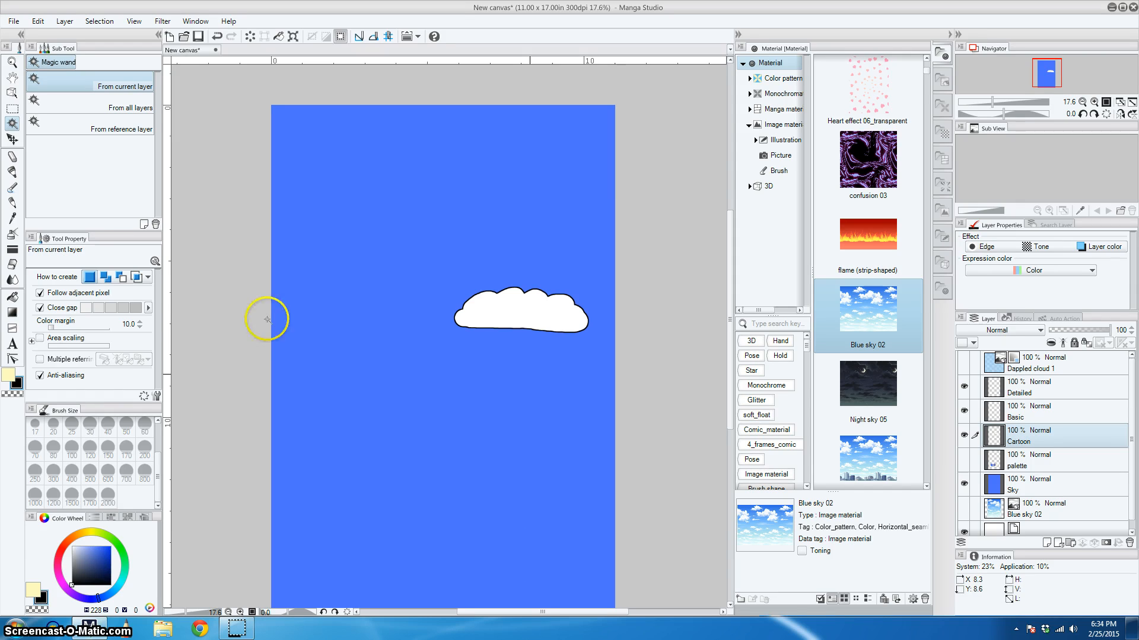
- Draw a small black V-shaped bird in the sky beside the cloud using the Mapping pen at size 100
{"action": "left_click", "coordinate": [13, 203]}
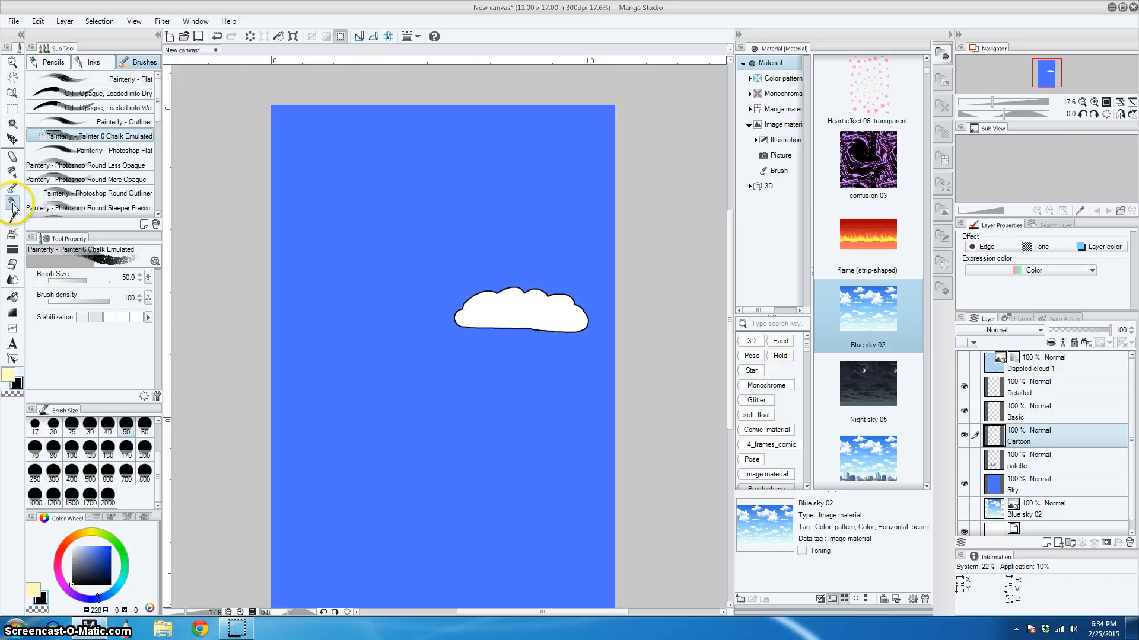
{"action": "left_click", "coordinate": [12, 158]}
{"action": "left_click", "coordinate": [12, 172]}
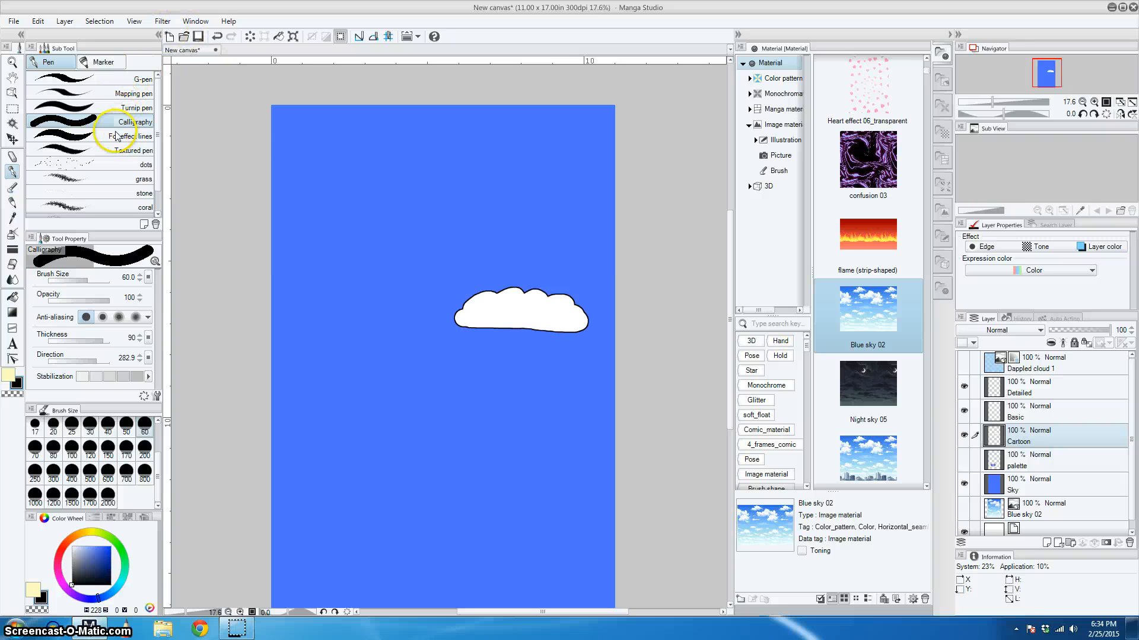
{"action": "left_click", "coordinate": [114, 152]}
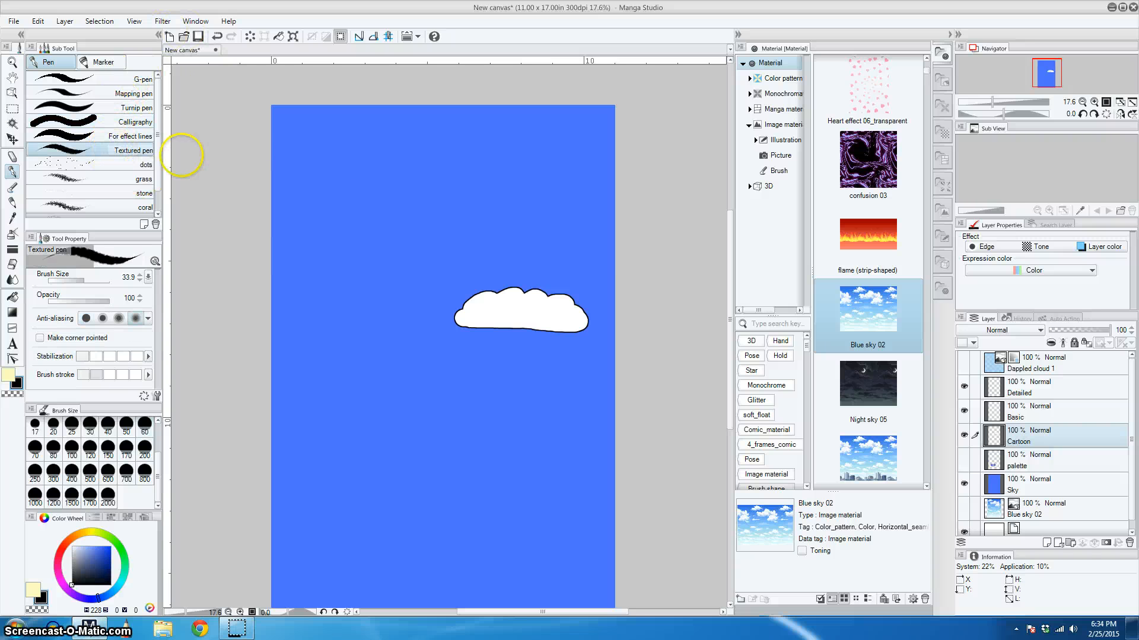
{"action": "left_click", "coordinate": [126, 94]}
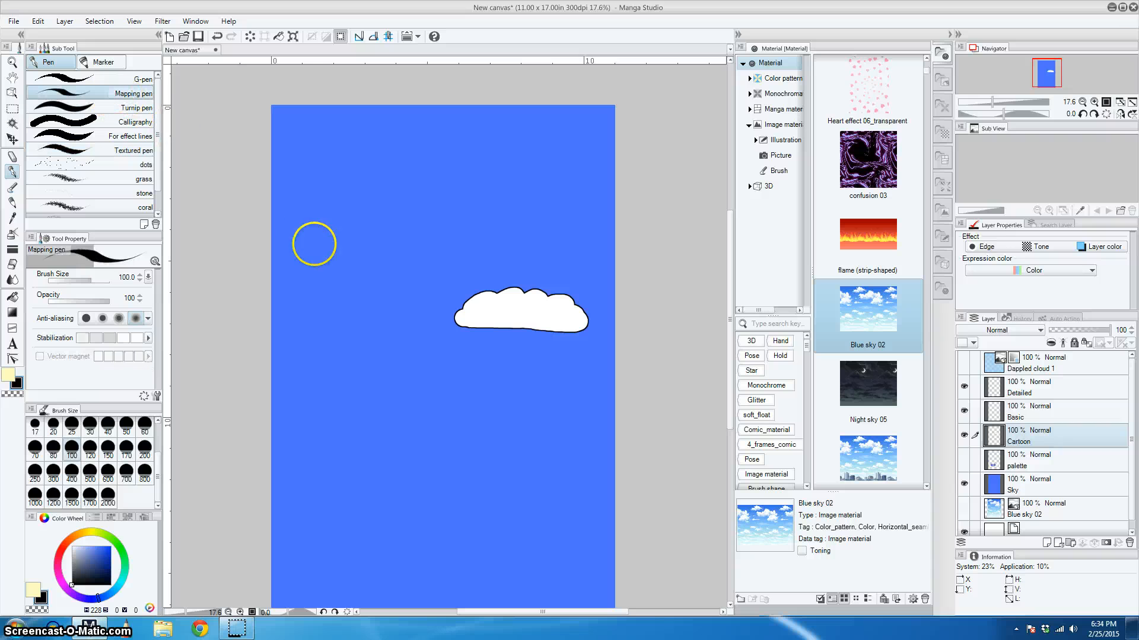
{"action": "left_click_drag", "start_coordinate": [316, 266], "coordinate": [345, 265]}
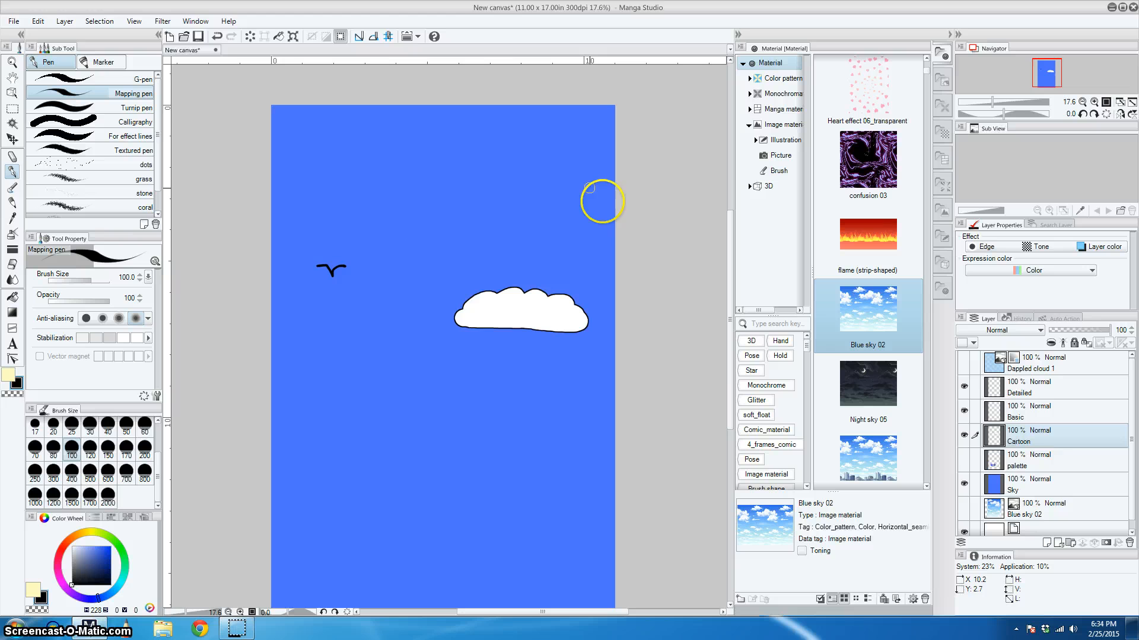
- Hide the Cartoon layer, make the Basic layer active, and choose the Soft airbrush with white as the drawing colour
{"action": "left_click", "coordinate": [963, 435]}
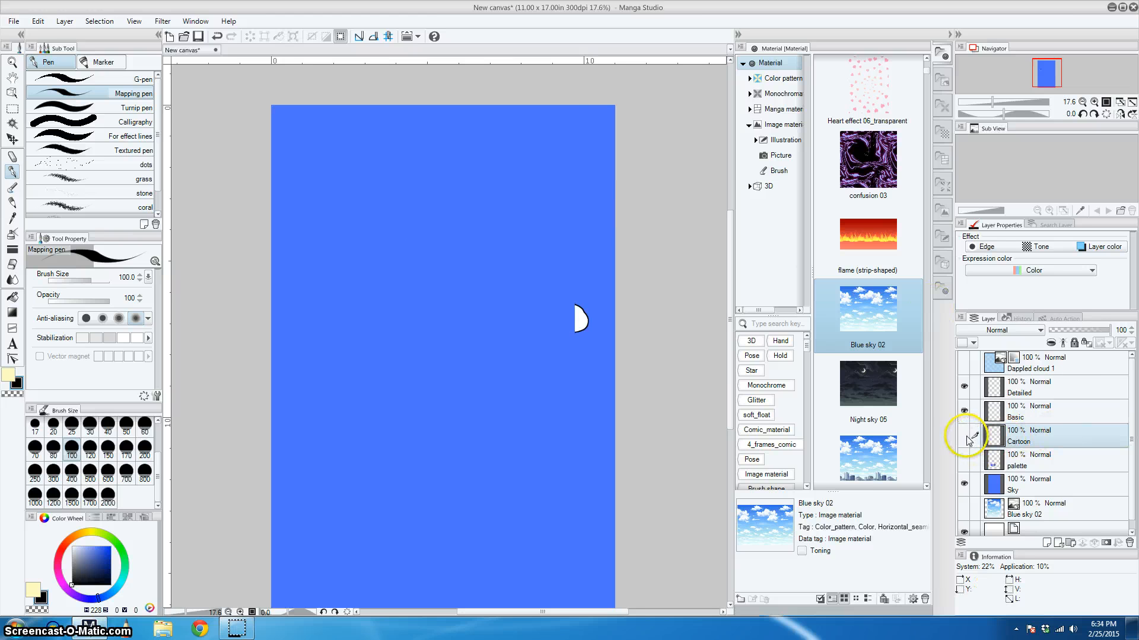
{"action": "left_click", "coordinate": [1025, 419]}
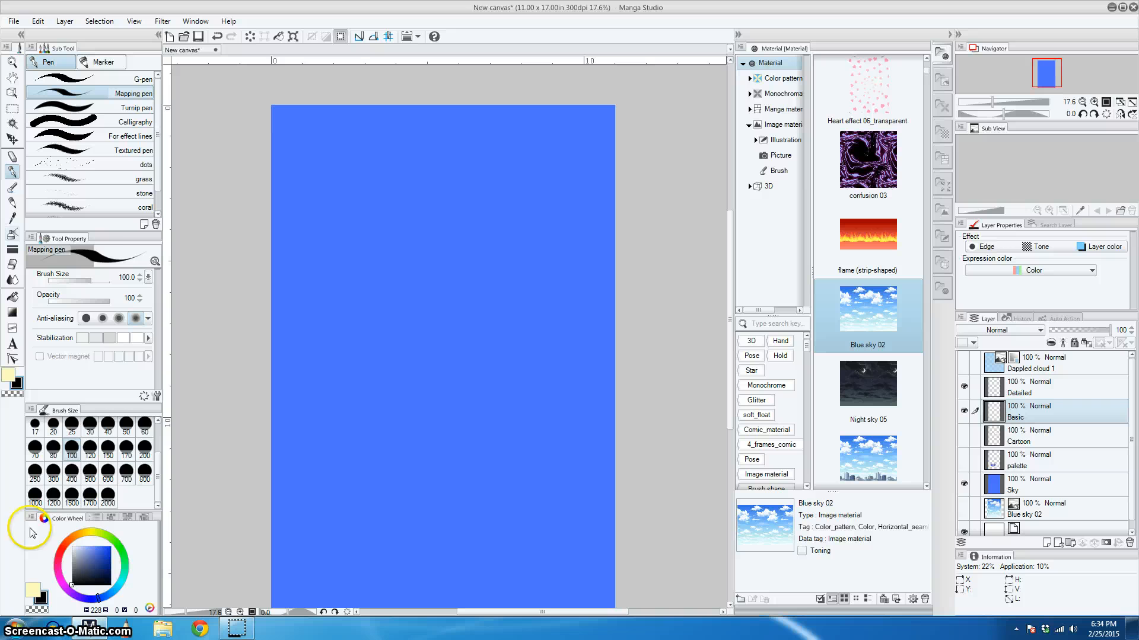
{"action": "left_click", "coordinate": [70, 547]}
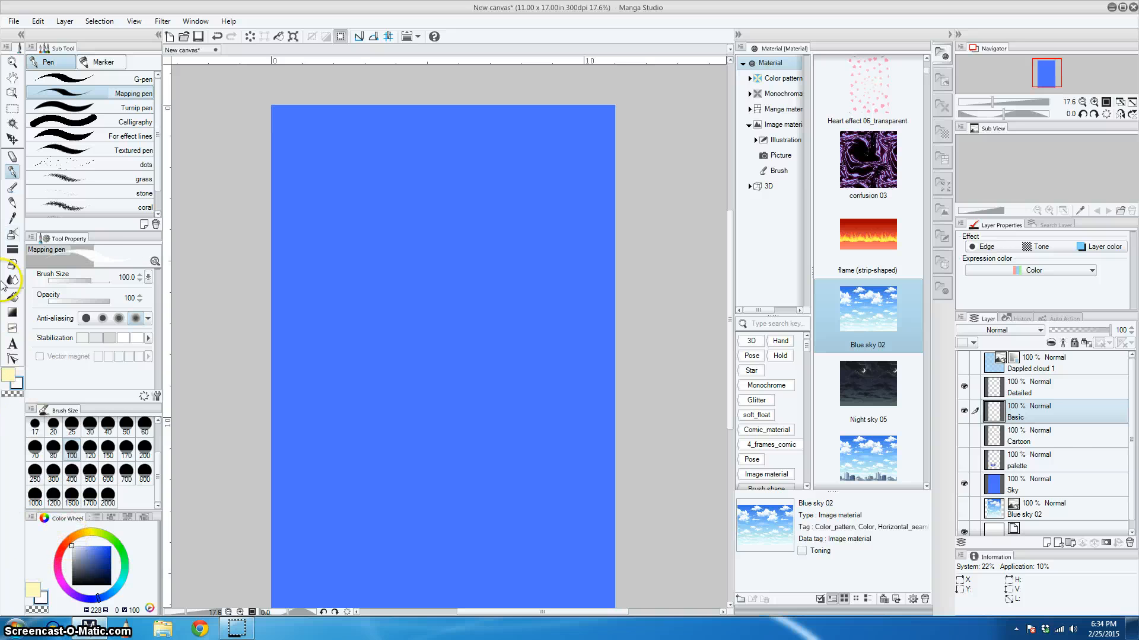
{"action": "left_click", "coordinate": [12, 236]}
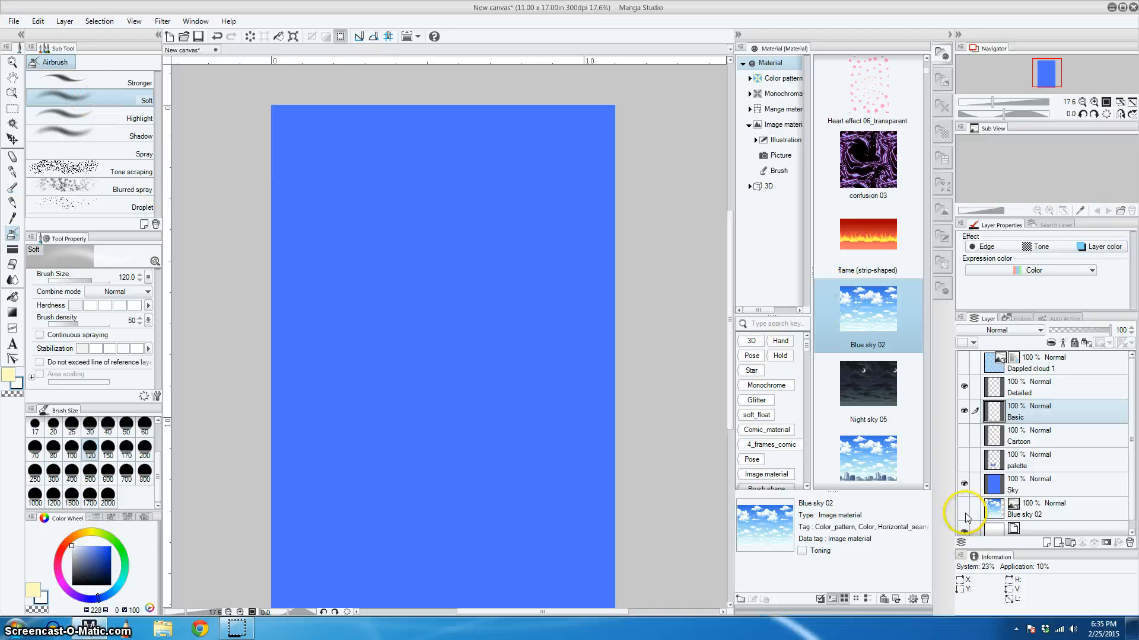
- Reveal the Blue sky 02 layer to examine its painted clouds, and return to the solid blue Sky layer
{"action": "left_click", "coordinate": [964, 484]}
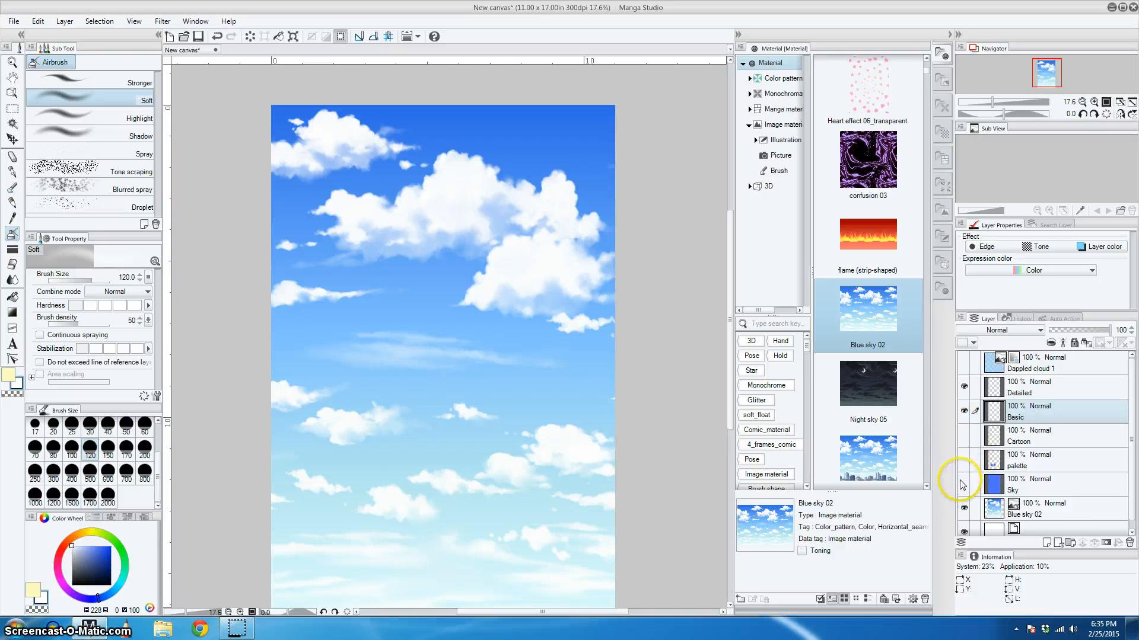
{"action": "left_click", "coordinate": [963, 507]}
{"action": "left_click", "coordinate": [964, 484]}
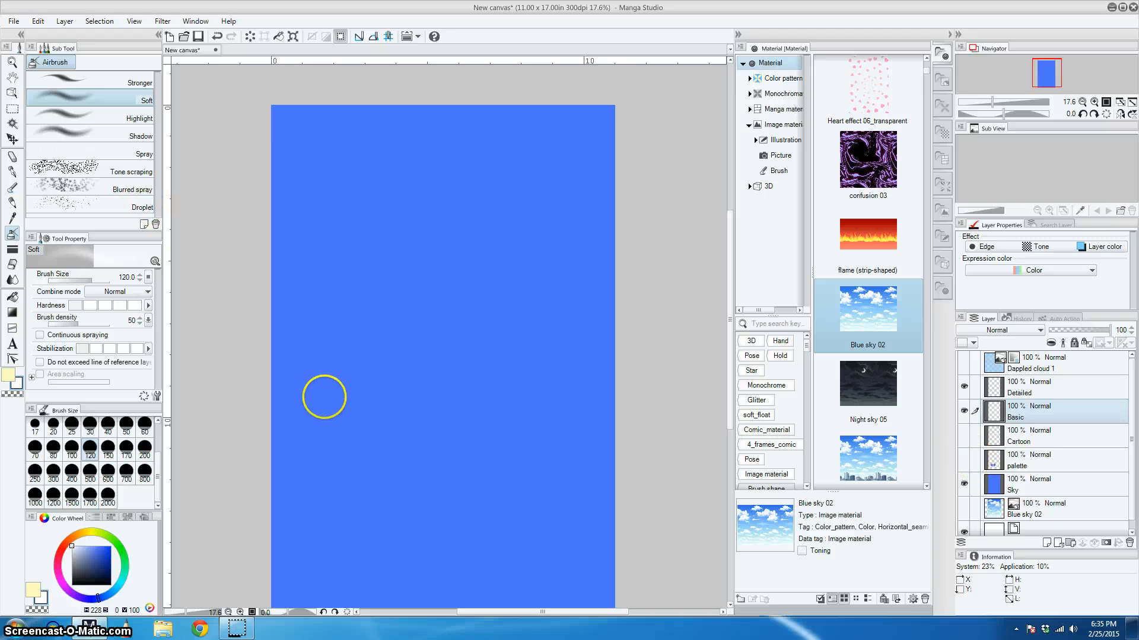
- Paint a thin streaky white cloud and a small puffy white cloud above it using the Soft airbrush at size 120
{"action": "mouse_move", "coordinate": [329, 408]}
{"action": "left_mouse_down"}
{"action": "mouse_move", "coordinate": [409, 401]}
{"action": "mouse_move", "coordinate": [312, 407]}
{"action": "mouse_move", "coordinate": [445, 404]}
{"action": "mouse_move", "coordinate": [343, 419]}
{"action": "mouse_move", "coordinate": [375, 416]}
{"action": "mouse_move", "coordinate": [358, 410]}
{"action": "mouse_move", "coordinate": [470, 421]}
{"action": "left_mouse_up"}
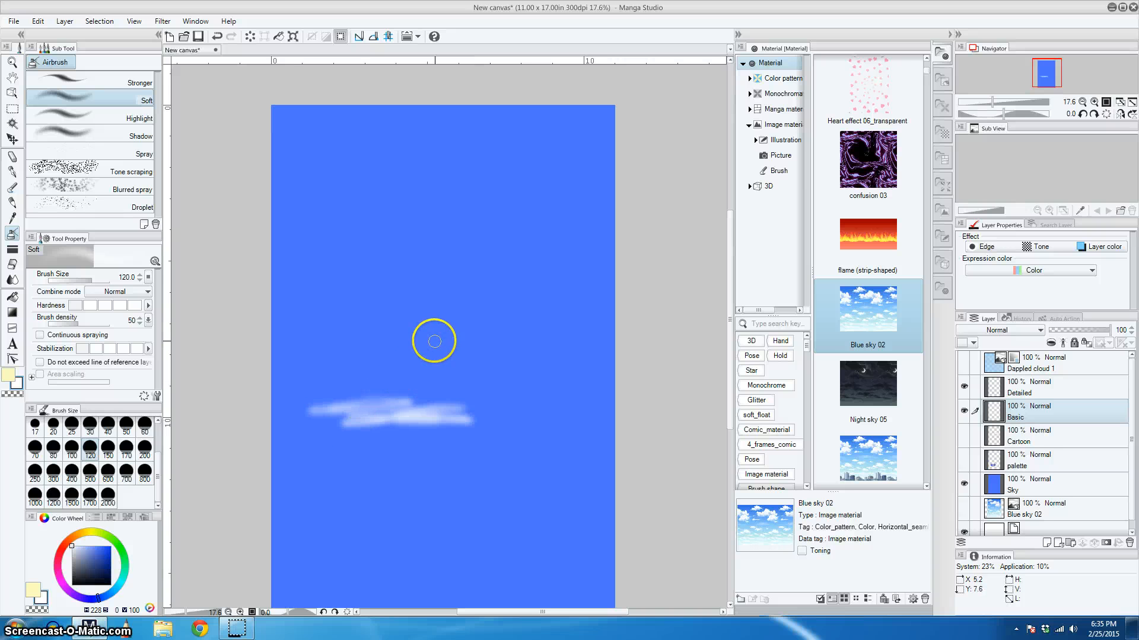
{"action": "mouse_move", "coordinate": [433, 336]}
{"action": "left_mouse_down"}
{"action": "mouse_move", "coordinate": [406, 345]}
{"action": "mouse_move", "coordinate": [415, 353]}
{"action": "mouse_move", "coordinate": [396, 352]}
{"action": "mouse_move", "coordinate": [428, 356]}
{"action": "left_mouse_up"}
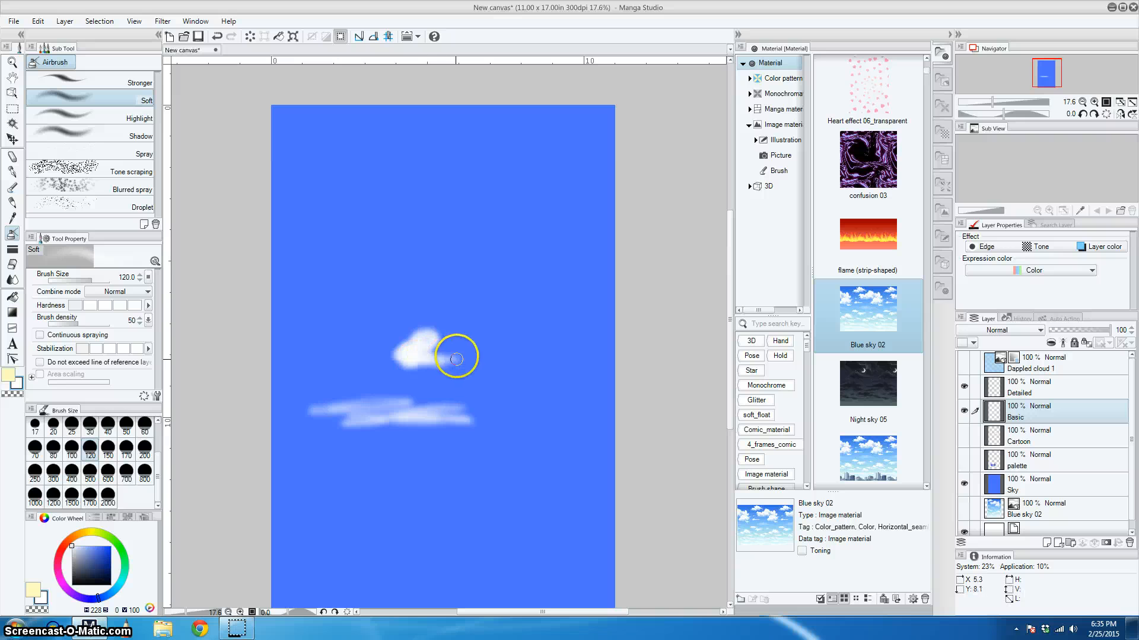
{"action": "left_click_drag", "start_coordinate": [461, 352], "coordinate": [439, 351]}
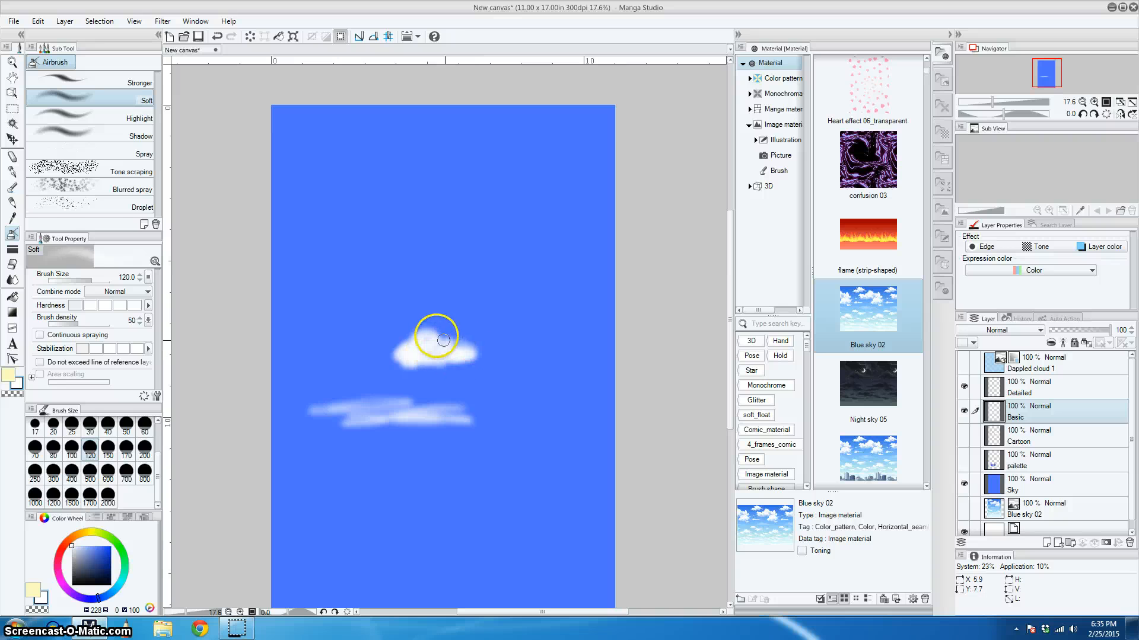
{"action": "mouse_move", "coordinate": [443, 340]}
{"action": "left_mouse_down"}
{"action": "mouse_move", "coordinate": [477, 351]}
{"action": "mouse_move", "coordinate": [457, 360]}
{"action": "mouse_move", "coordinate": [491, 355]}
{"action": "mouse_move", "coordinate": [460, 373]}
{"action": "left_mouse_up"}
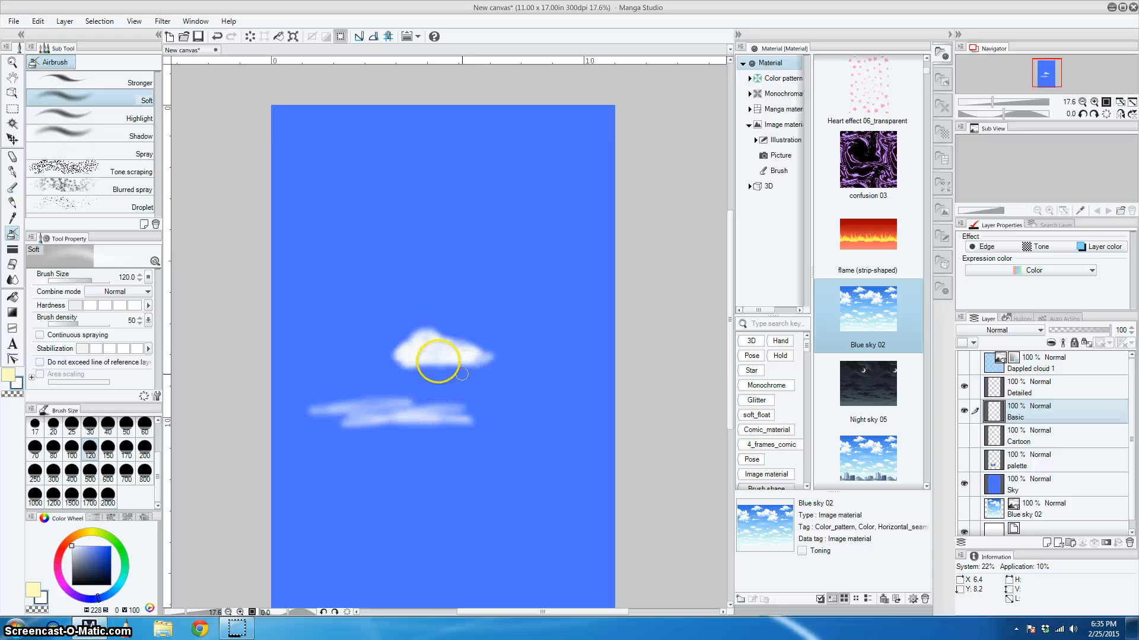
{"action": "left_click_drag", "start_coordinate": [405, 343], "coordinate": [408, 344]}
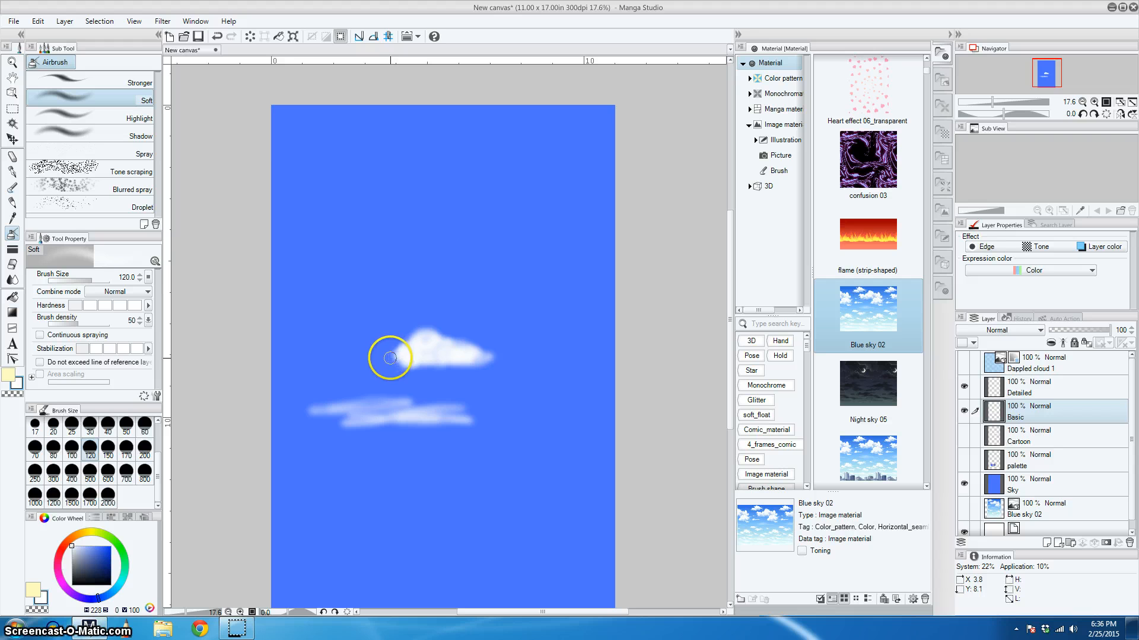
{"action": "mouse_move", "coordinate": [396, 369]}
{"action": "left_mouse_down"}
{"action": "mouse_move", "coordinate": [494, 367]}
{"action": "mouse_move", "coordinate": [452, 328]}
{"action": "mouse_move", "coordinate": [379, 373]}
{"action": "mouse_move", "coordinate": [415, 353]}
{"action": "mouse_move", "coordinate": [388, 367]}
{"action": "left_mouse_up"}
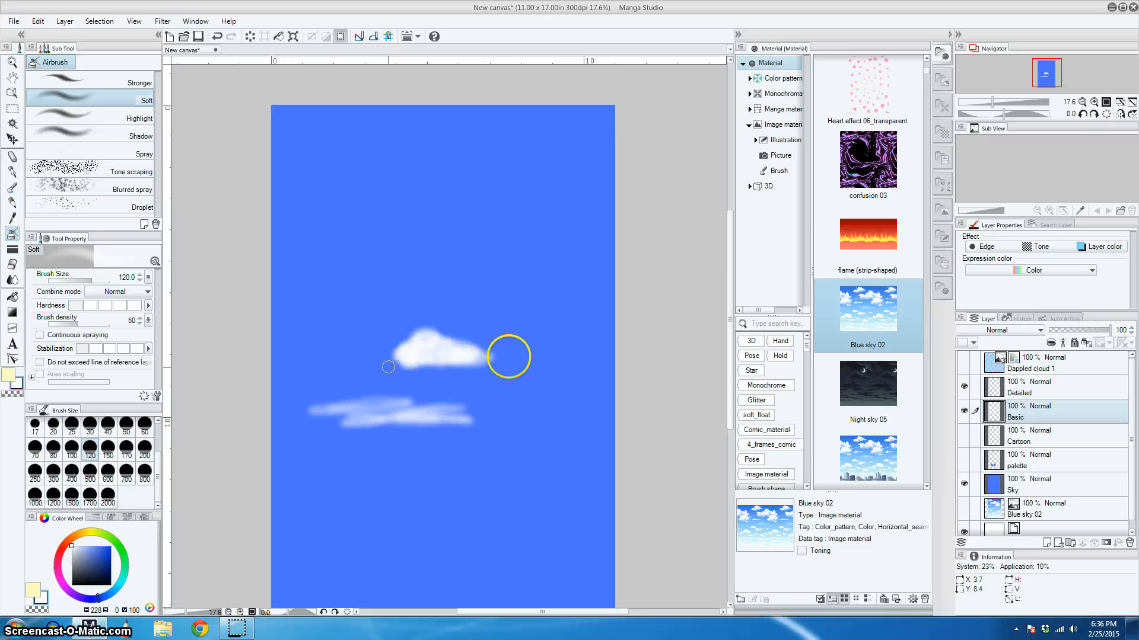
- Sample the sky blue from the canvas and softly shade the inside of the airbrushed puffy cloud with it
{"action": "left_click", "coordinate": [538, 344], "text": "alt"}
{"action": "mouse_move", "coordinate": [476, 356]}
{"action": "left_mouse_down"}
{"action": "mouse_move", "coordinate": [404, 360]}
{"action": "mouse_move", "coordinate": [480, 360]}
{"action": "mouse_move", "coordinate": [433, 362]}
{"action": "left_mouse_up"}
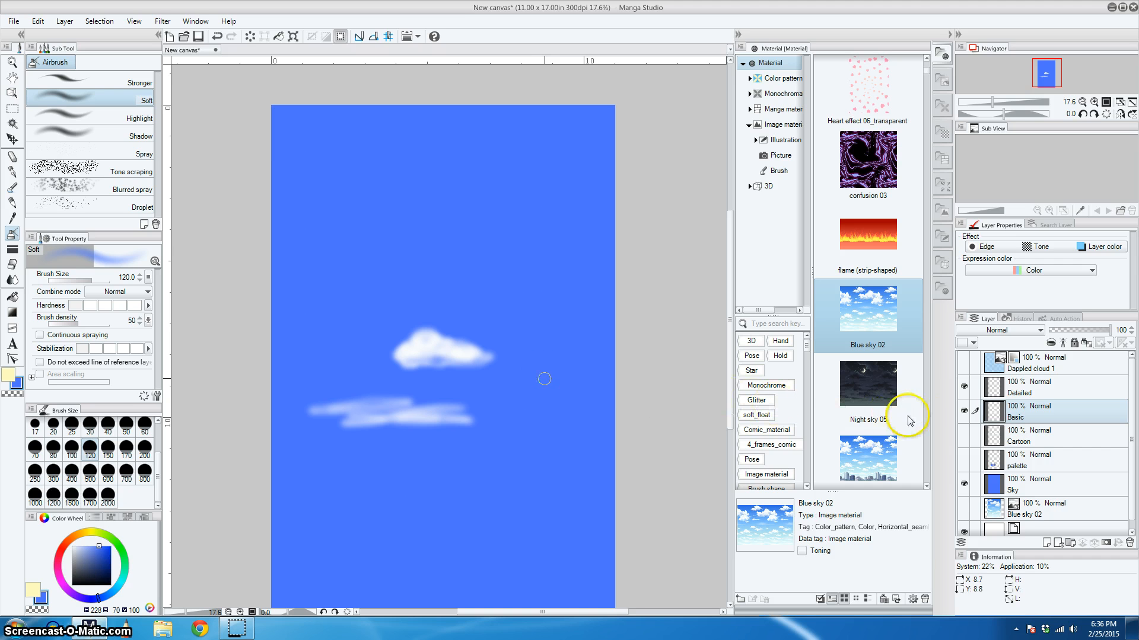
- Hide the Basic layer, make the Detailed layer active, and show the palette layer with its colour circles
{"action": "left_click", "coordinate": [964, 411]}
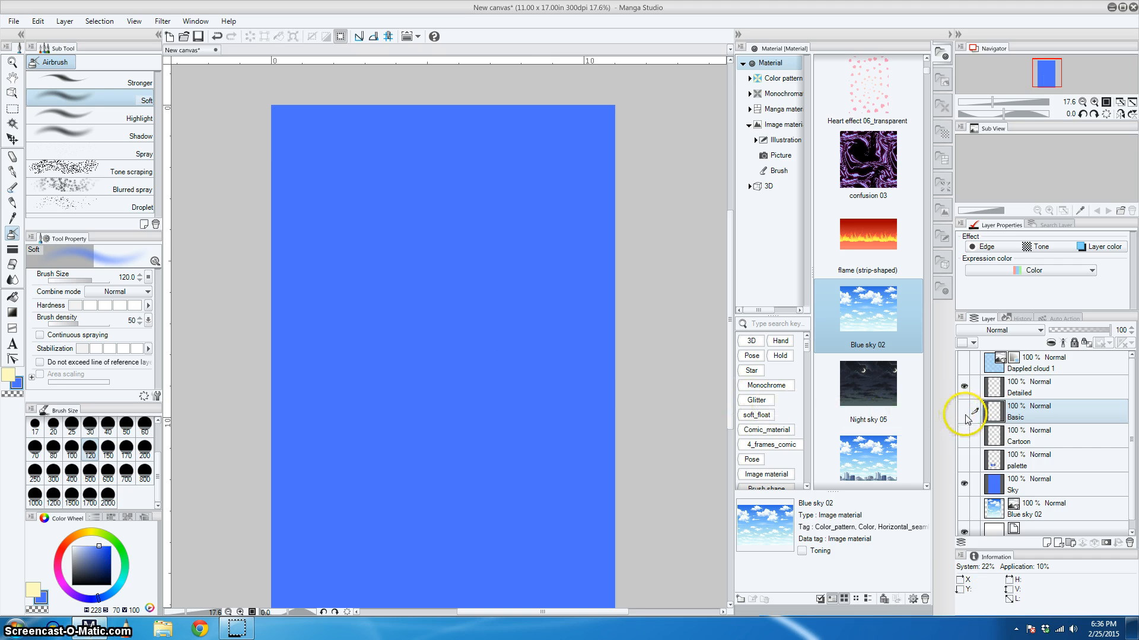
{"action": "left_click", "coordinate": [1022, 397]}
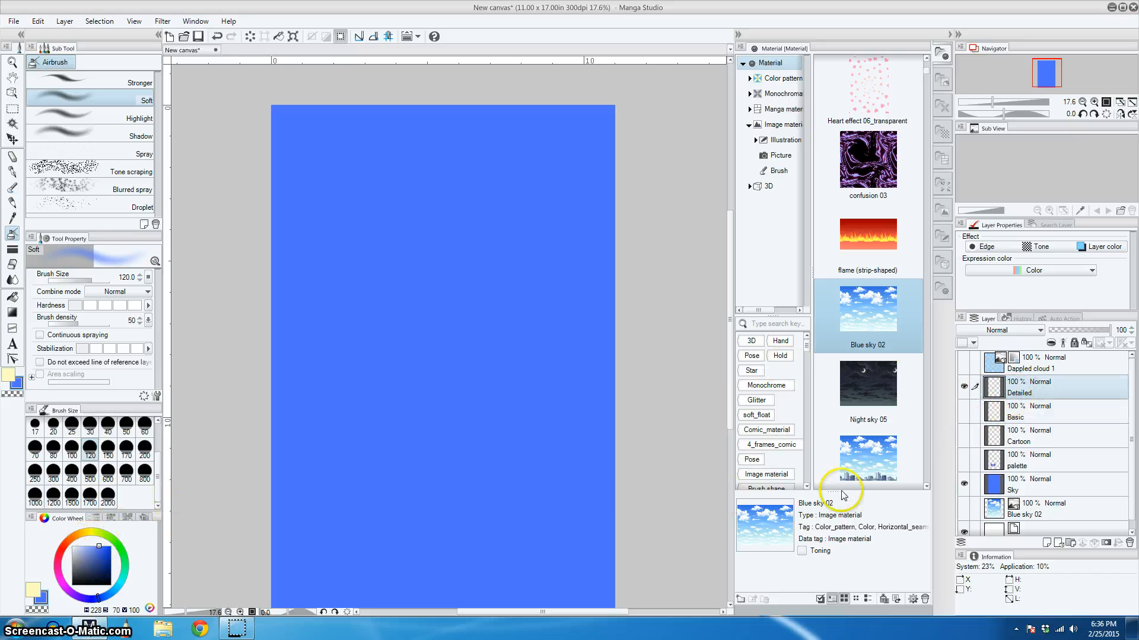
{"action": "left_click", "coordinate": [964, 460]}
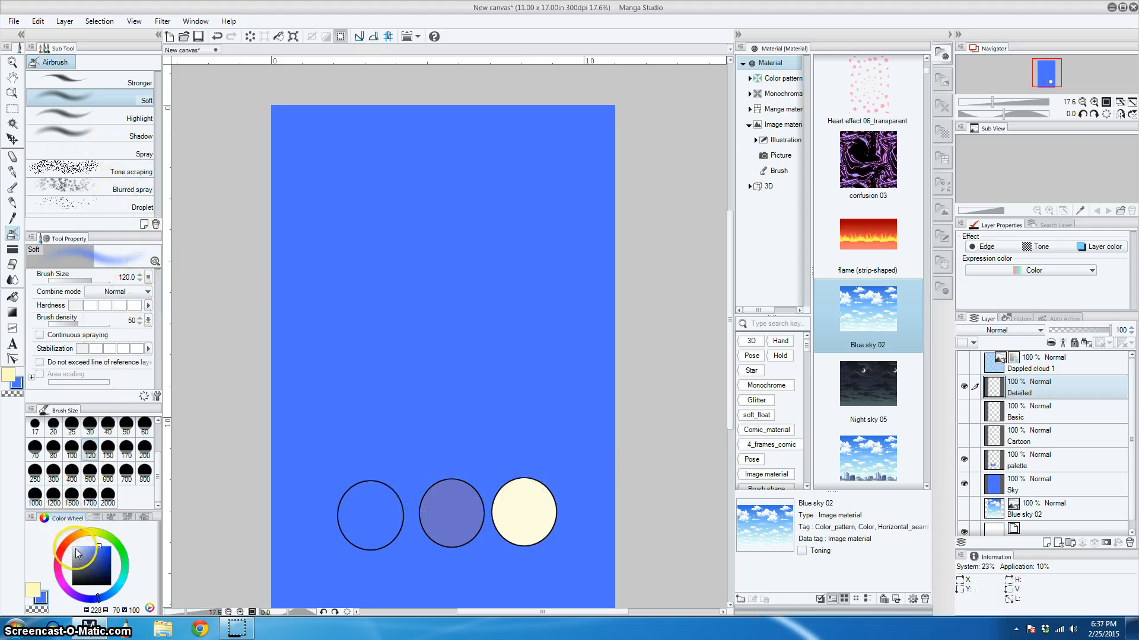
- Paint a white, bumpy-topped cloud in the upper part of the sky using the Dense watercolor brush at size 120
{"action": "left_click", "coordinate": [70, 543]}
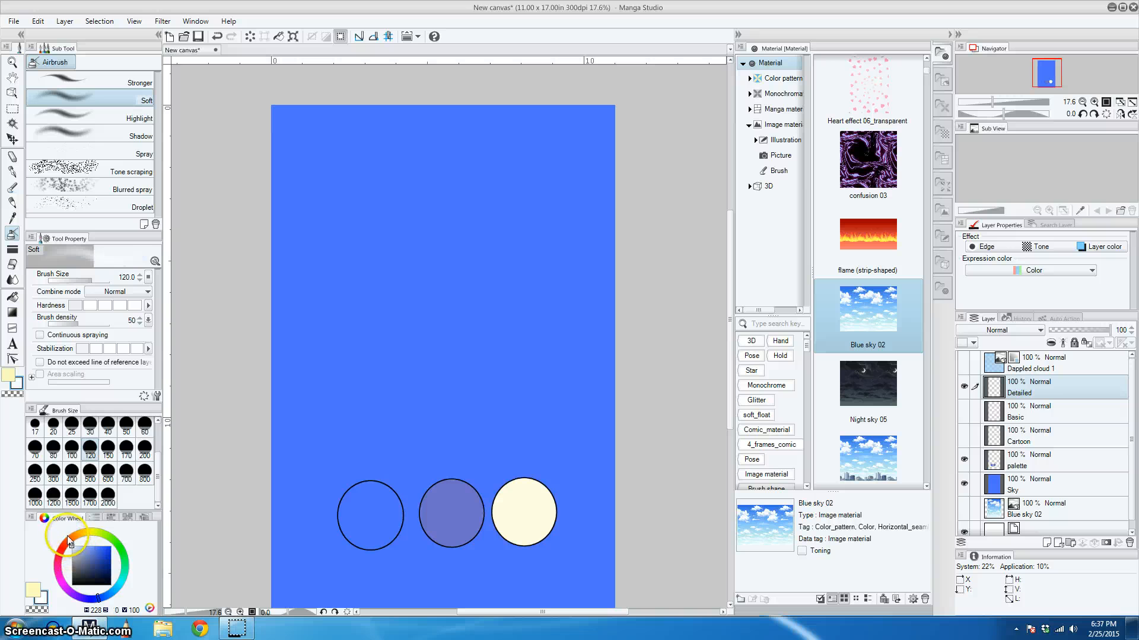
{"action": "left_click", "coordinate": [11, 190]}
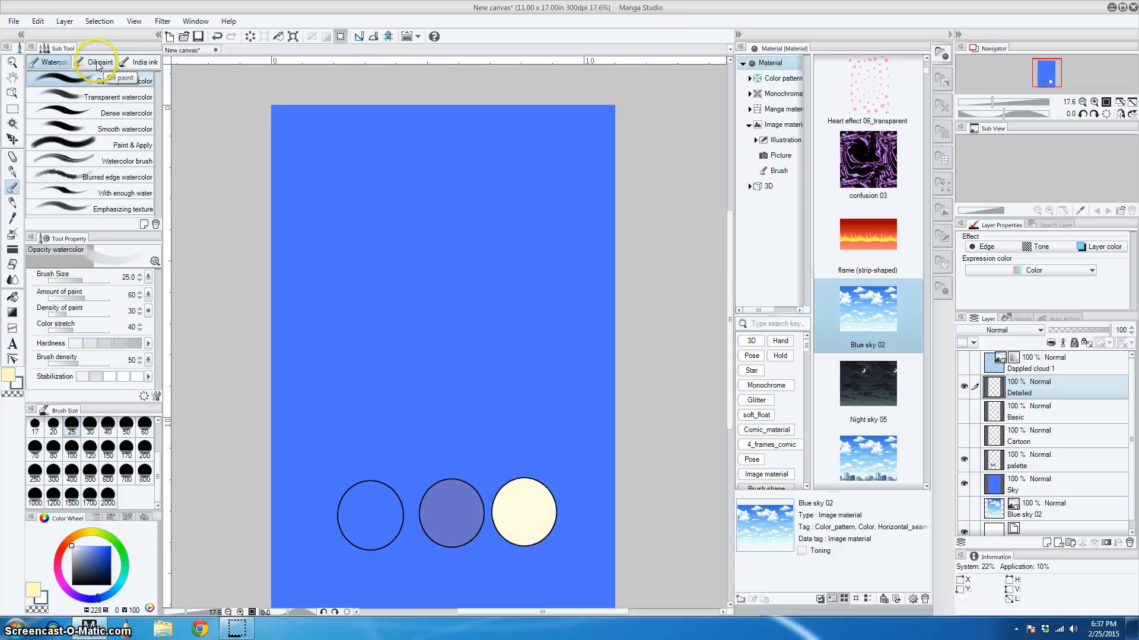
{"action": "left_click", "coordinate": [102, 113]}
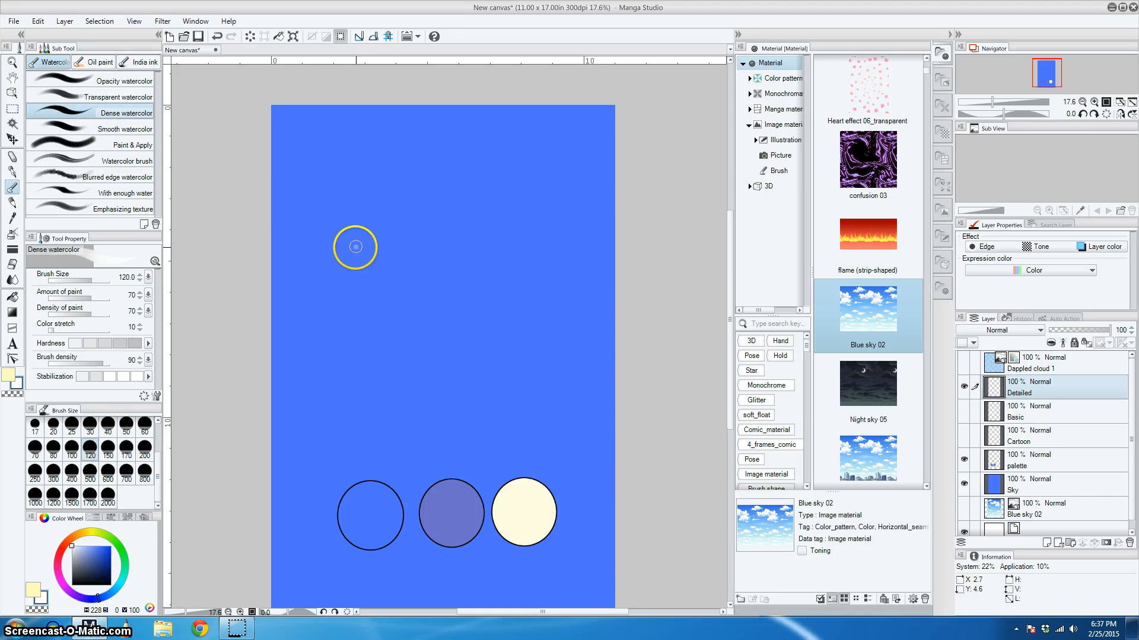
{"action": "mouse_move", "coordinate": [355, 246]}
{"action": "left_mouse_down"}
{"action": "mouse_move", "coordinate": [333, 274]}
{"action": "mouse_move", "coordinate": [350, 262]}
{"action": "mouse_move", "coordinate": [345, 272]}
{"action": "mouse_move", "coordinate": [367, 285]}
{"action": "mouse_move", "coordinate": [356, 264]}
{"action": "mouse_move", "coordinate": [380, 253]}
{"action": "mouse_move", "coordinate": [371, 249]}
{"action": "mouse_move", "coordinate": [355, 264]}
{"action": "mouse_move", "coordinate": [368, 279]}
{"action": "mouse_move", "coordinate": [399, 259]}
{"action": "mouse_move", "coordinate": [398, 270]}
{"action": "left_mouse_up"}
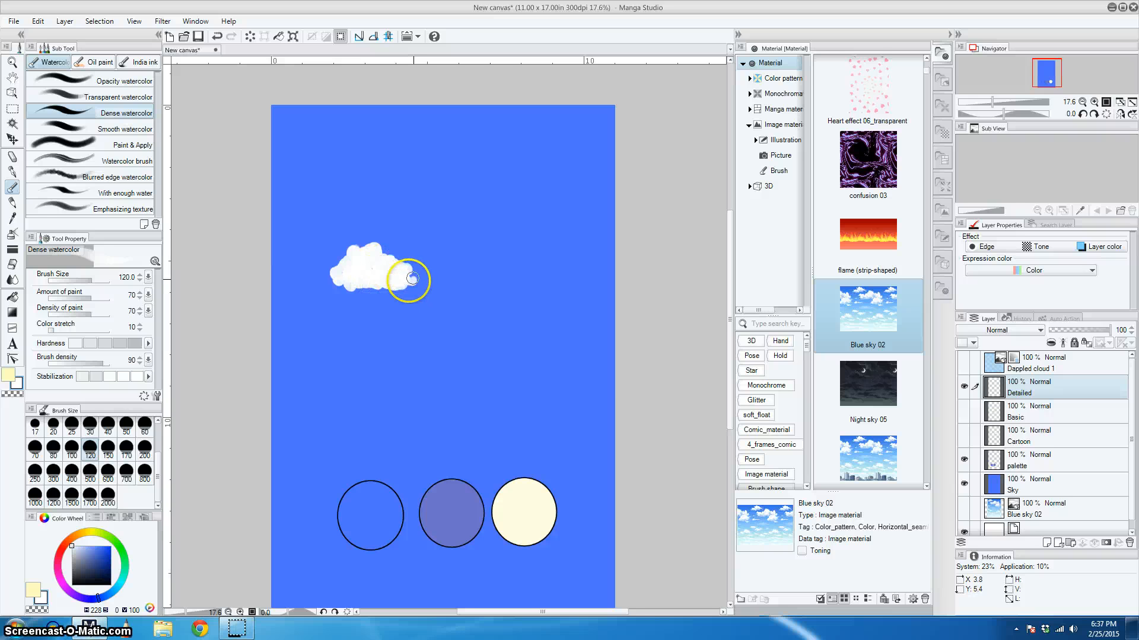
{"action": "mouse_move", "coordinate": [414, 277]}
{"action": "left_mouse_down"}
{"action": "mouse_move", "coordinate": [401, 279]}
{"action": "mouse_move", "coordinate": [417, 281]}
{"action": "left_mouse_up"}
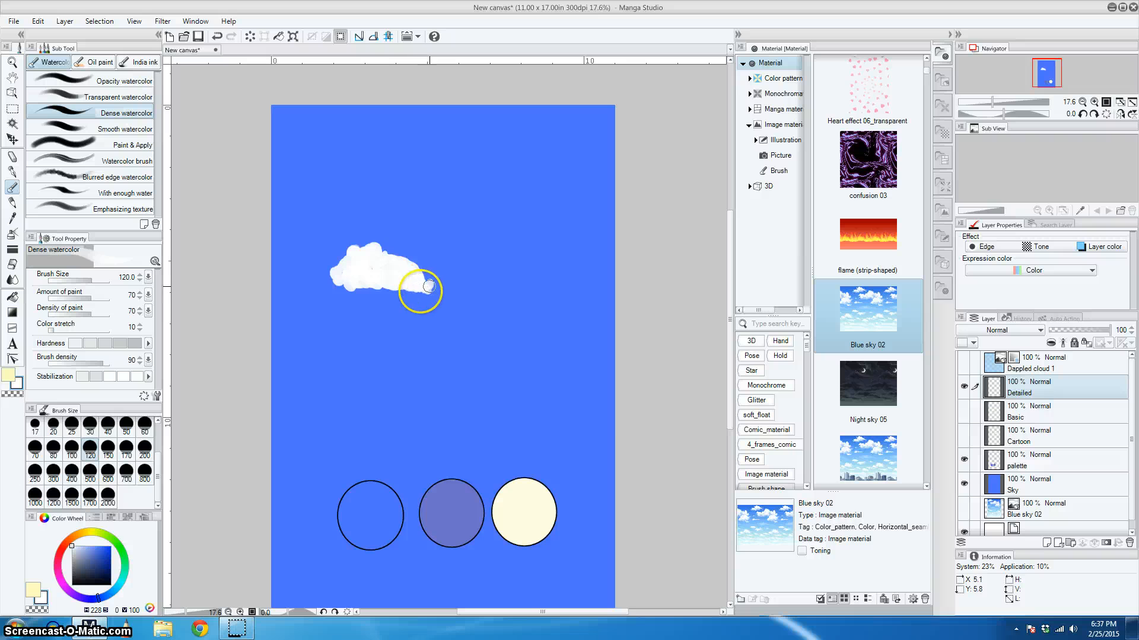
{"action": "left_click_drag", "start_coordinate": [429, 287], "coordinate": [373, 290]}
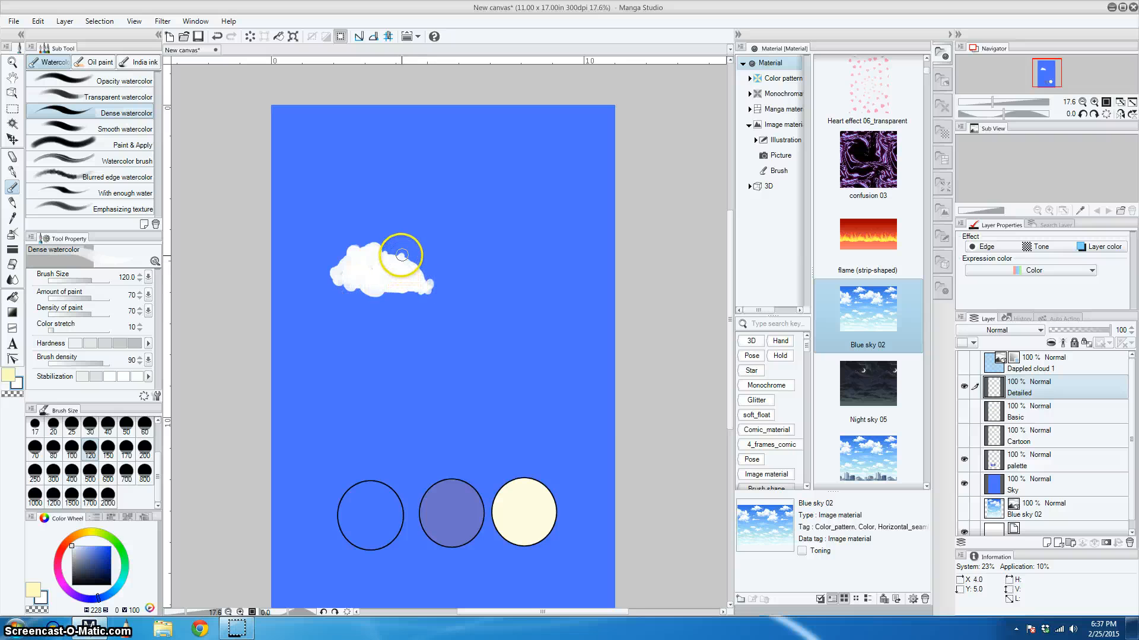
{"action": "mouse_move", "coordinate": [392, 252]}
{"action": "left_mouse_down"}
{"action": "mouse_move", "coordinate": [415, 243]}
{"action": "mouse_move", "coordinate": [410, 260]}
{"action": "mouse_move", "coordinate": [426, 263]}
{"action": "mouse_move", "coordinate": [408, 235]}
{"action": "mouse_move", "coordinate": [389, 260]}
{"action": "mouse_move", "coordinate": [418, 237]}
{"action": "mouse_move", "coordinate": [423, 262]}
{"action": "left_mouse_up"}
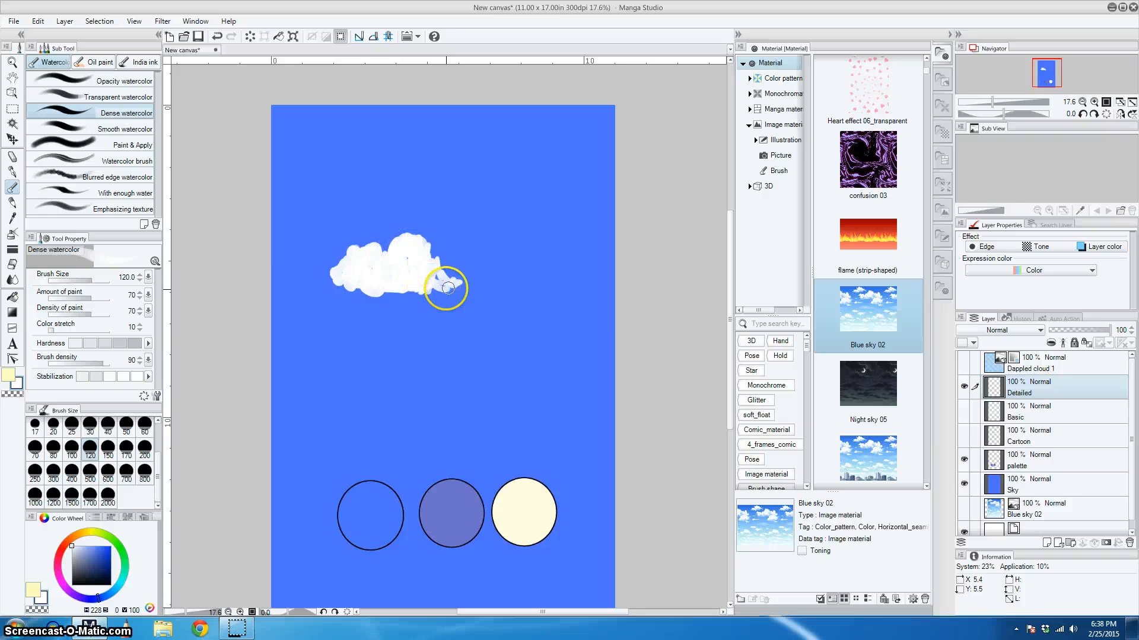
- Extend the white cloud down to the right, add small detached puffs on both sides, and fill out its body
{"action": "mouse_move", "coordinate": [439, 285]}
{"action": "left_mouse_down"}
{"action": "mouse_move", "coordinate": [392, 307]}
{"action": "mouse_move", "coordinate": [425, 291]}
{"action": "mouse_move", "coordinate": [435, 292]}
{"action": "mouse_move", "coordinate": [408, 312]}
{"action": "mouse_move", "coordinate": [433, 304]}
{"action": "mouse_move", "coordinate": [458, 267]}
{"action": "mouse_move", "coordinate": [470, 296]}
{"action": "mouse_move", "coordinate": [445, 307]}
{"action": "mouse_move", "coordinate": [477, 297]}
{"action": "mouse_move", "coordinate": [446, 308]}
{"action": "mouse_move", "coordinate": [484, 303]}
{"action": "mouse_move", "coordinate": [498, 324]}
{"action": "left_mouse_up"}
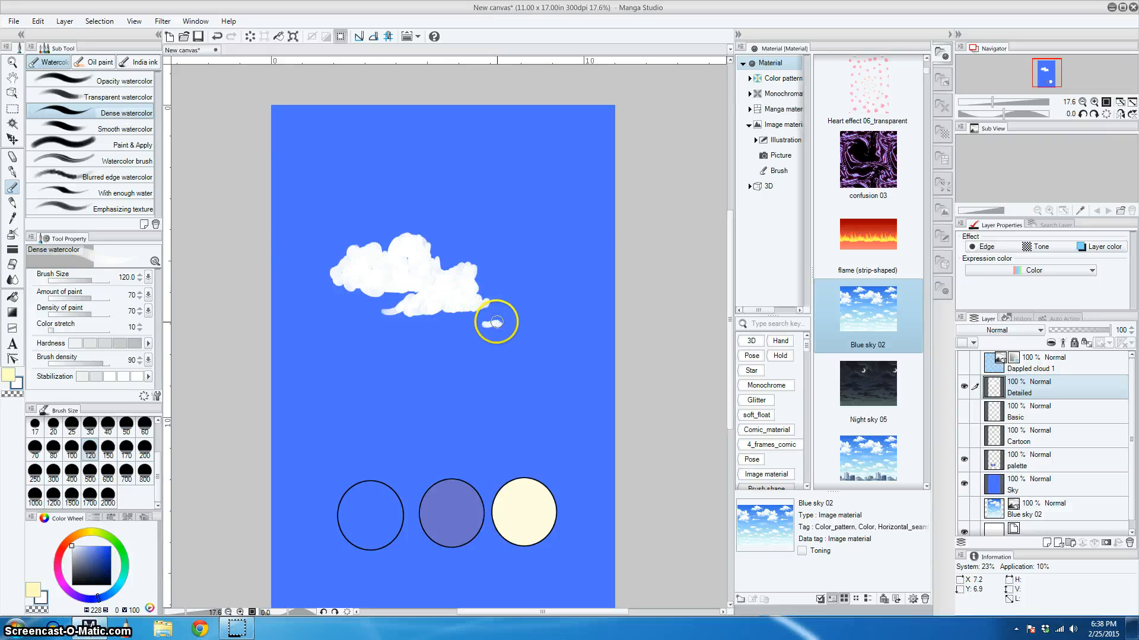
{"action": "left_click", "coordinate": [513, 296]}
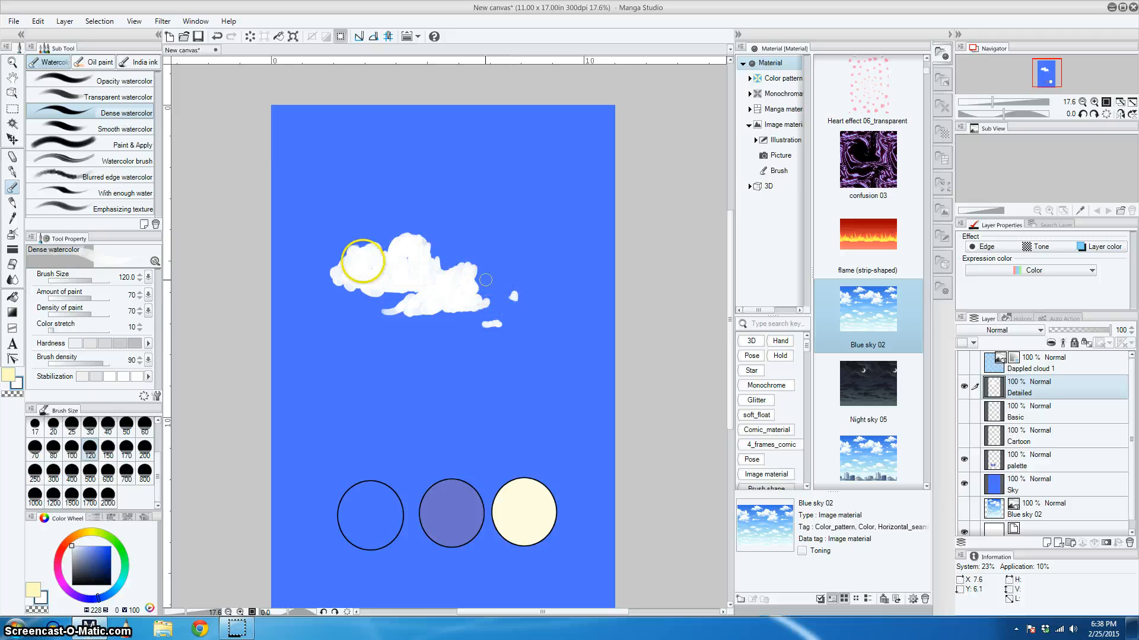
{"action": "mouse_move", "coordinate": [362, 261]}
{"action": "left_mouse_down"}
{"action": "mouse_move", "coordinate": [325, 275]}
{"action": "mouse_move", "coordinate": [312, 300]}
{"action": "mouse_move", "coordinate": [332, 304]}
{"action": "mouse_move", "coordinate": [389, 274]}
{"action": "mouse_move", "coordinate": [413, 289]}
{"action": "mouse_move", "coordinate": [393, 313]}
{"action": "mouse_move", "coordinate": [516, 299]}
{"action": "mouse_move", "coordinate": [496, 247]}
{"action": "mouse_move", "coordinate": [478, 259]}
{"action": "left_mouse_up"}
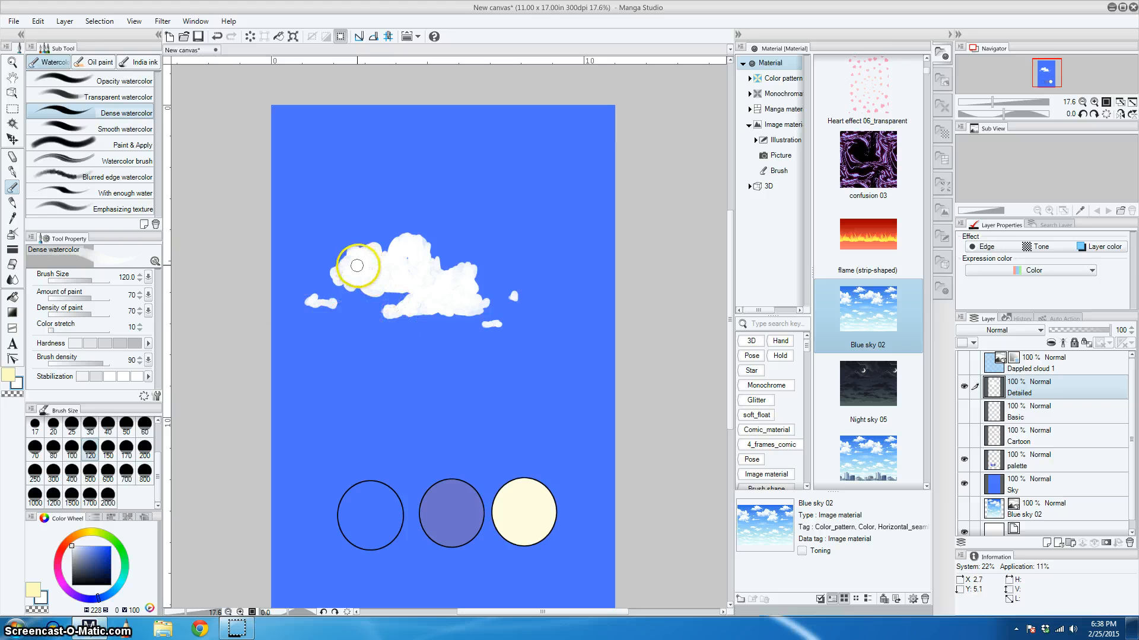
{"action": "mouse_move", "coordinate": [348, 263]}
{"action": "left_mouse_down"}
{"action": "mouse_move", "coordinate": [376, 310]}
{"action": "mouse_move", "coordinate": [385, 297]}
{"action": "mouse_move", "coordinate": [389, 310]}
{"action": "mouse_move", "coordinate": [350, 280]}
{"action": "left_mouse_up"}
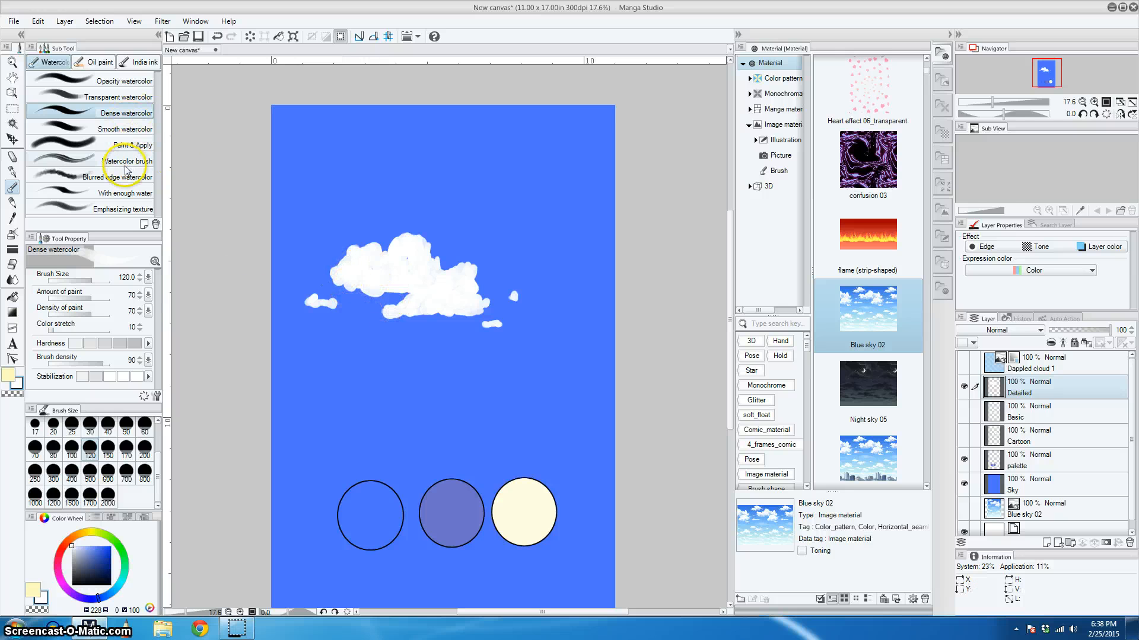
- Shade the upper and left lobes of the cloud with the palette's purple, using the Blurred edge watercolor brush
{"action": "left_click", "coordinate": [119, 176]}
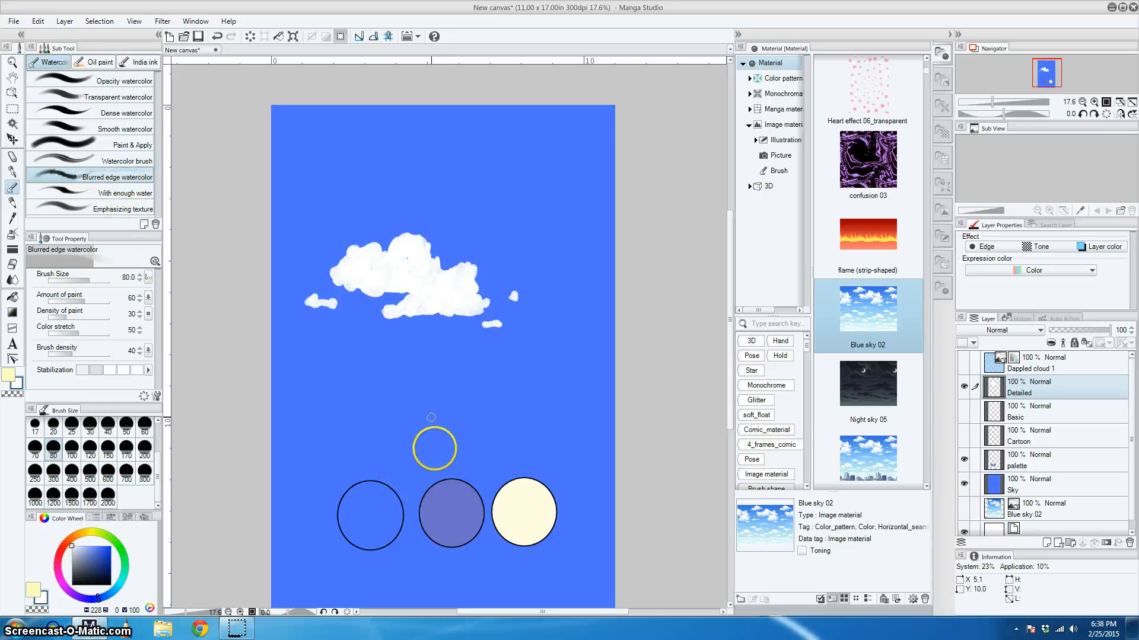
{"action": "left_click", "coordinate": [442, 496], "text": "alt"}
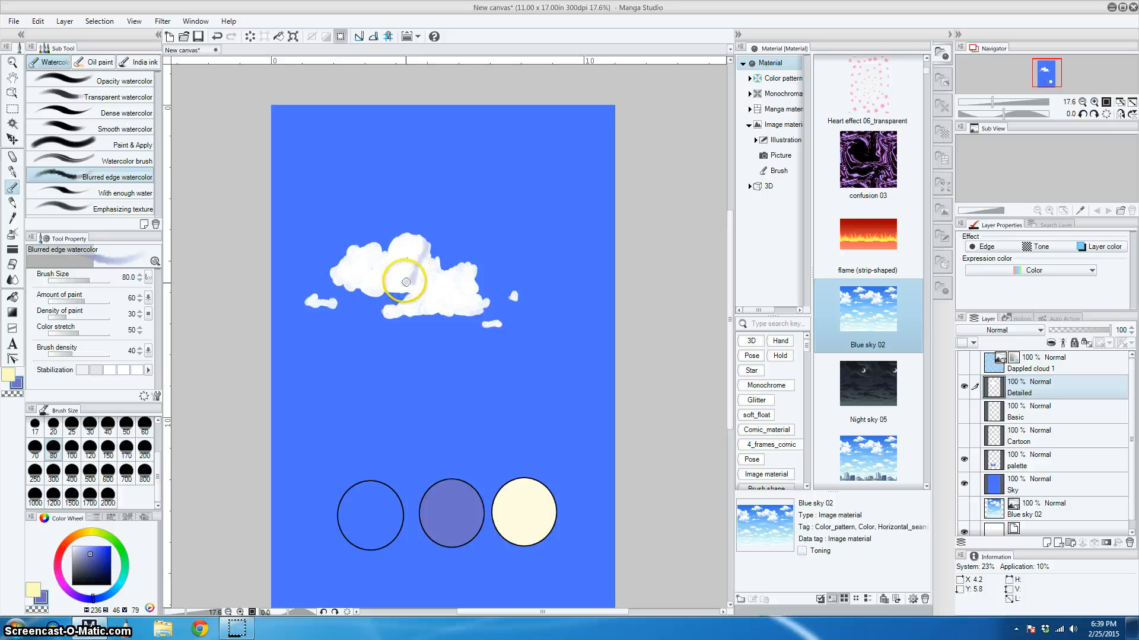
{"action": "mouse_move", "coordinate": [414, 278]}
{"action": "left_mouse_down"}
{"action": "mouse_move", "coordinate": [355, 282]}
{"action": "mouse_move", "coordinate": [376, 264]}
{"action": "mouse_move", "coordinate": [369, 280]}
{"action": "mouse_move", "coordinate": [391, 290]}
{"action": "mouse_move", "coordinate": [432, 267]}
{"action": "left_mouse_up"}
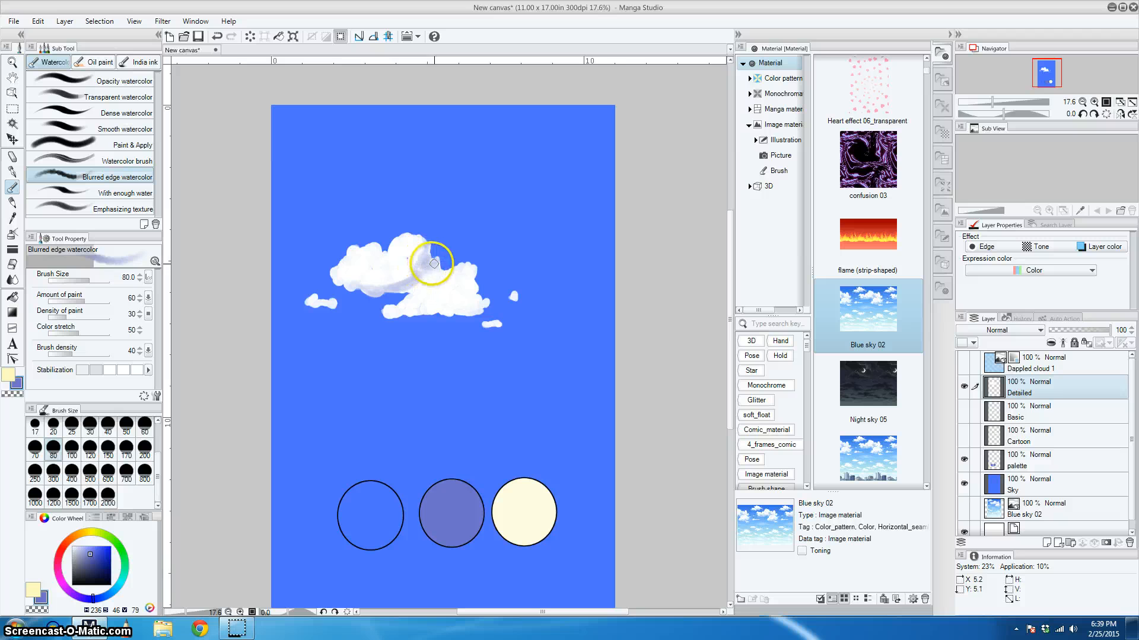
{"action": "left_click_drag", "start_coordinate": [424, 261], "coordinate": [421, 270]}
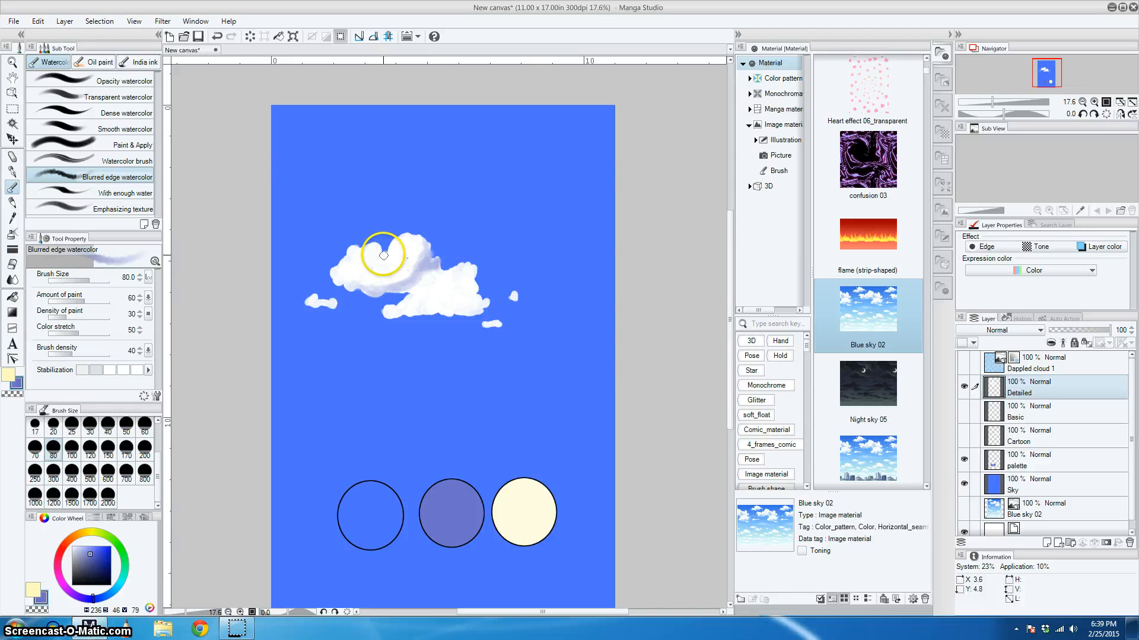
{"action": "left_click_drag", "start_coordinate": [383, 256], "coordinate": [379, 262]}
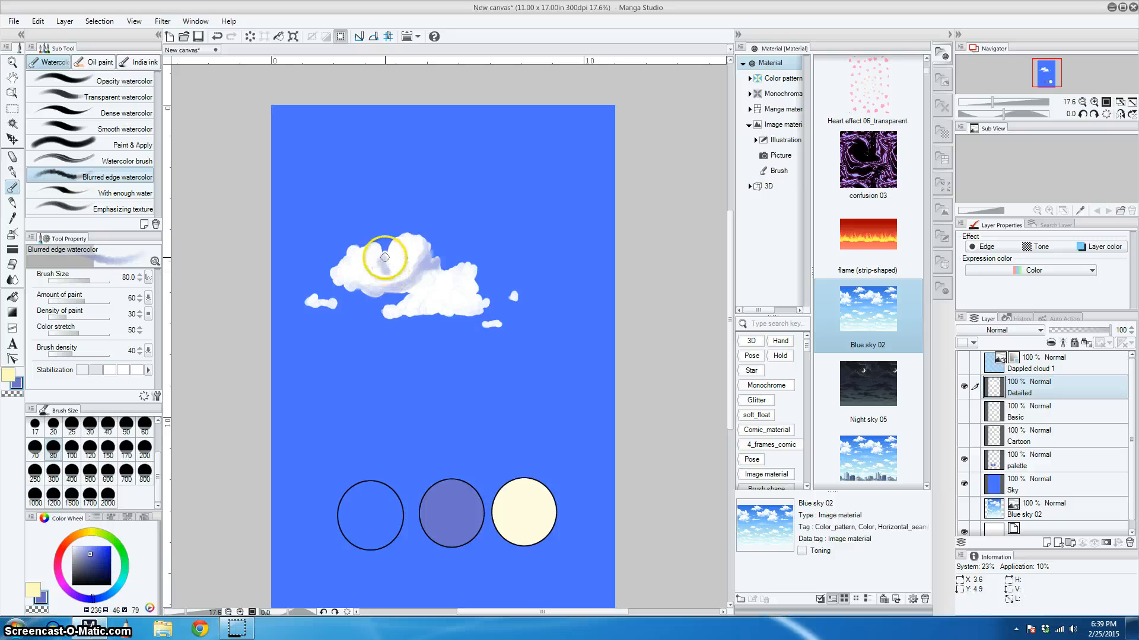
{"action": "mouse_move", "coordinate": [386, 284]}
{"action": "left_mouse_down"}
{"action": "mouse_move", "coordinate": [381, 266]}
{"action": "mouse_move", "coordinate": [365, 266]}
{"action": "mouse_move", "coordinate": [372, 285]}
{"action": "mouse_move", "coordinate": [376, 270]}
{"action": "mouse_move", "coordinate": [393, 279]}
{"action": "mouse_move", "coordinate": [394, 268]}
{"action": "mouse_move", "coordinate": [358, 273]}
{"action": "mouse_move", "coordinate": [350, 288]}
{"action": "left_mouse_up"}
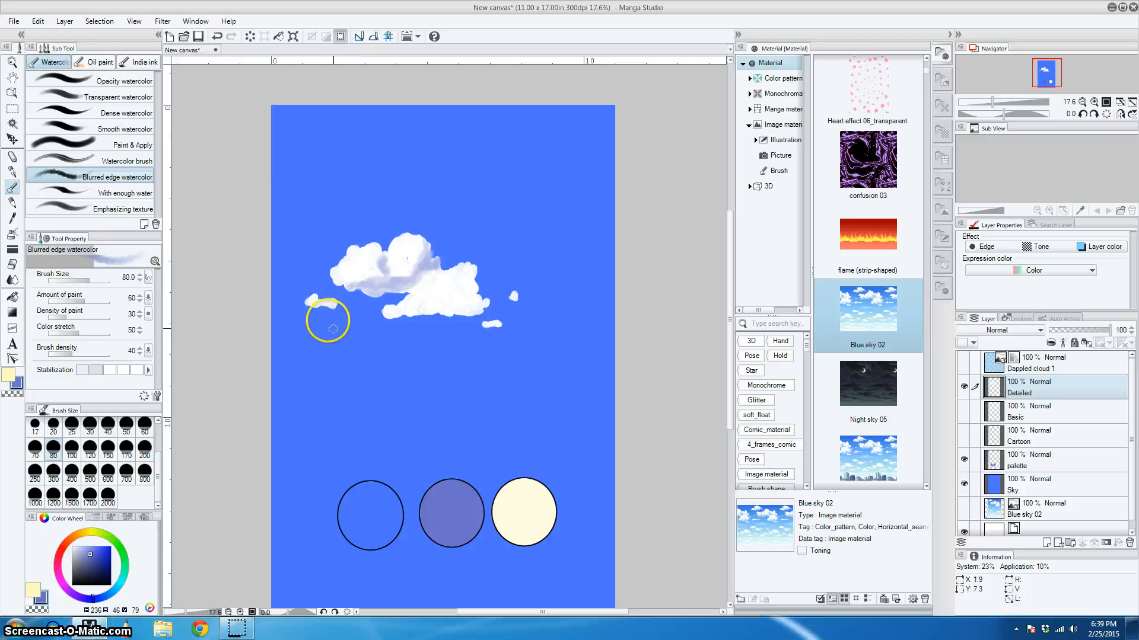
- Shade the small left puff and the right side and underside of the cloud's lower-right section with the same purple
{"action": "mouse_move", "coordinate": [313, 304]}
{"action": "left_mouse_down"}
{"action": "mouse_move", "coordinate": [332, 307]}
{"action": "mouse_move", "coordinate": [321, 303]}
{"action": "left_mouse_up"}
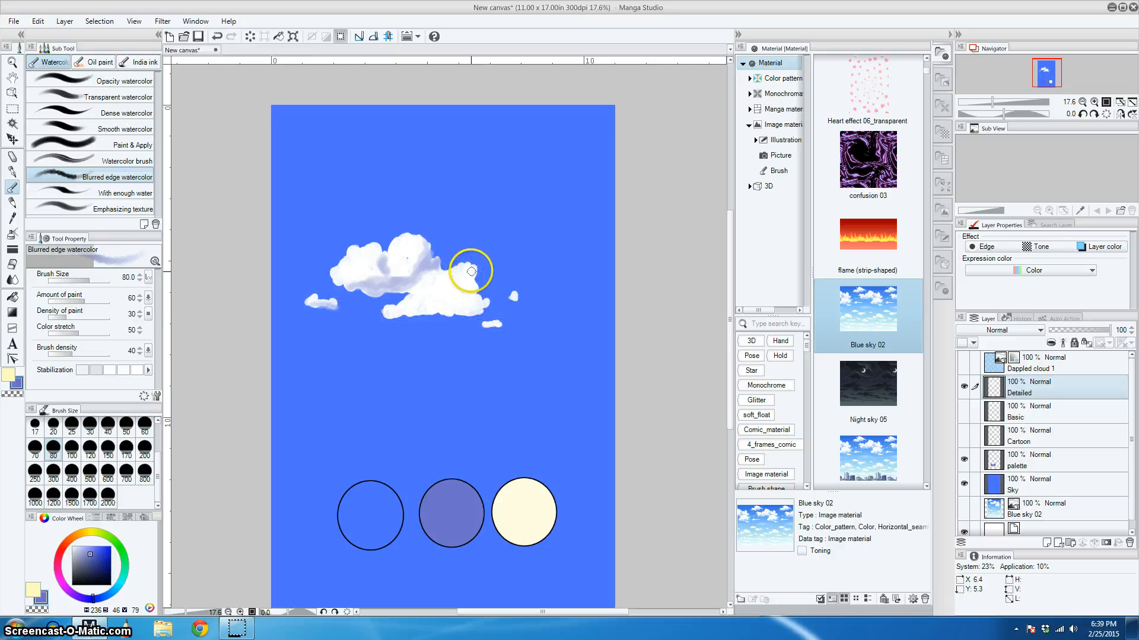
{"action": "left_click_drag", "start_coordinate": [471, 272], "coordinate": [486, 302]}
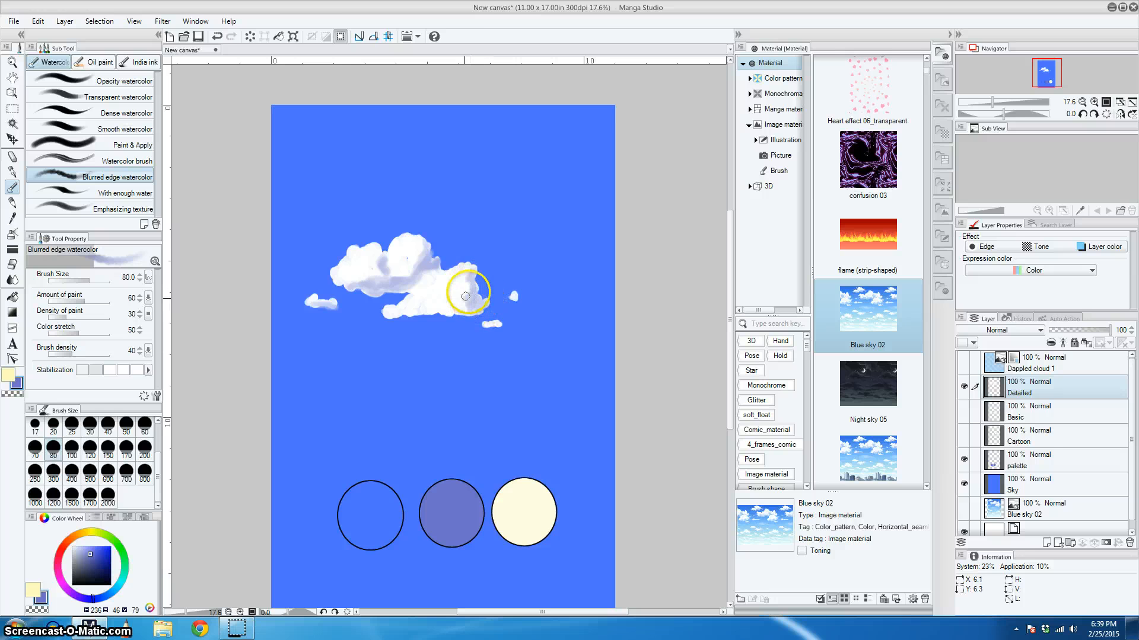
{"action": "mouse_move", "coordinate": [447, 301]}
{"action": "left_mouse_down"}
{"action": "mouse_move", "coordinate": [395, 311]}
{"action": "mouse_move", "coordinate": [442, 307]}
{"action": "left_mouse_up"}
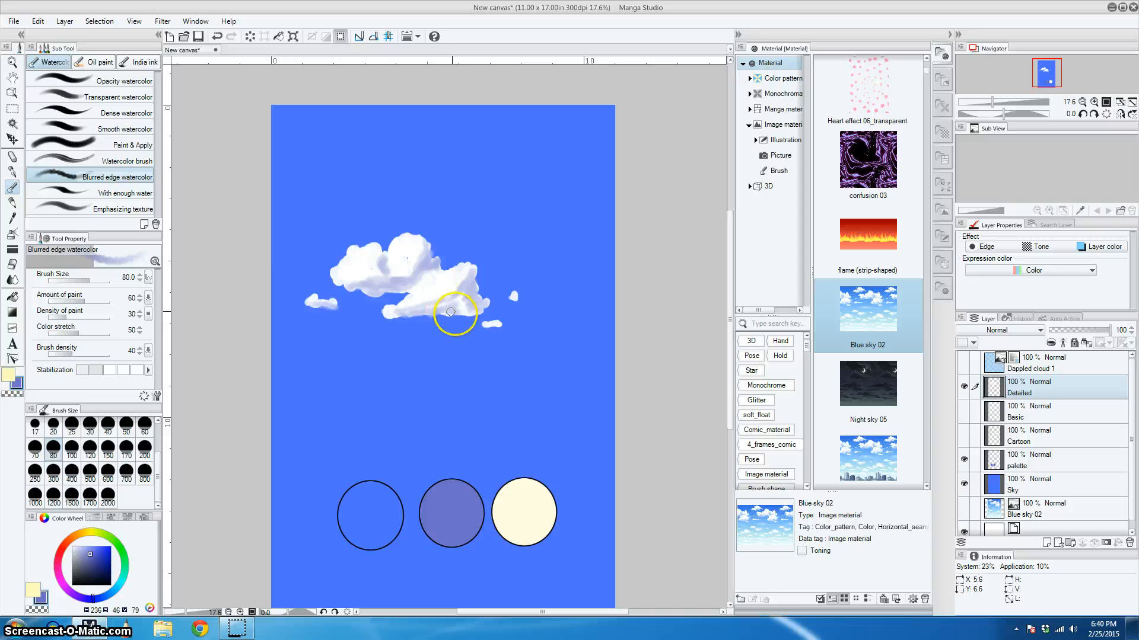
{"action": "left_click_drag", "start_coordinate": [468, 300], "coordinate": [443, 303]}
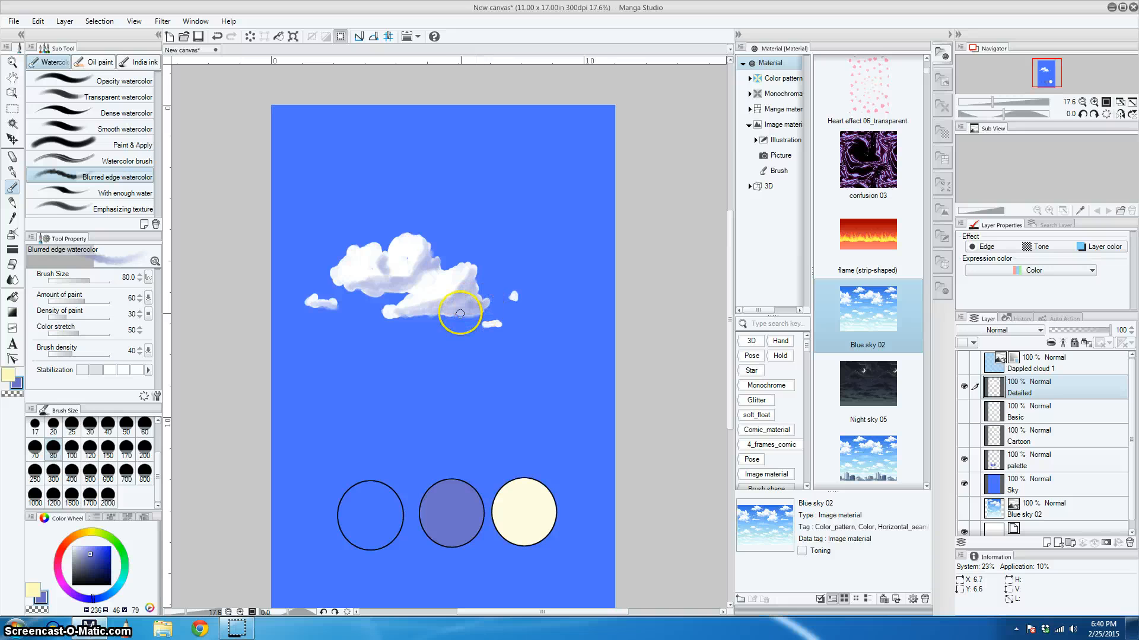
{"action": "mouse_move", "coordinate": [460, 313]}
{"action": "left_mouse_down"}
{"action": "mouse_move", "coordinate": [445, 304]}
{"action": "mouse_move", "coordinate": [468, 291]}
{"action": "mouse_move", "coordinate": [478, 261]}
{"action": "mouse_move", "coordinate": [471, 302]}
{"action": "mouse_move", "coordinate": [454, 313]}
{"action": "mouse_move", "coordinate": [465, 316]}
{"action": "left_mouse_up"}
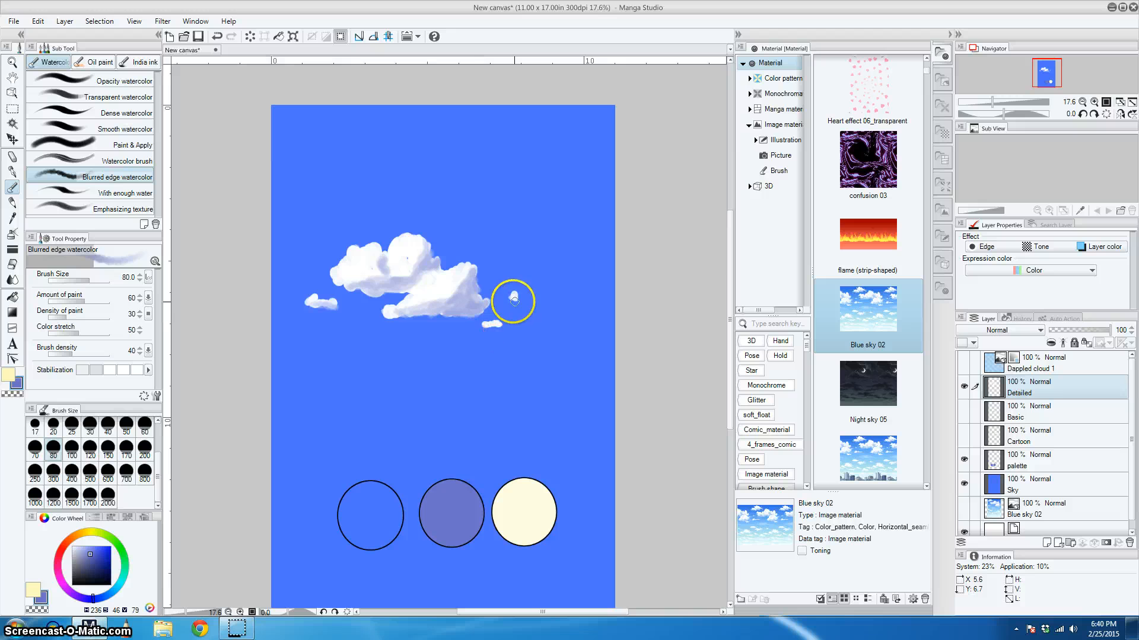
- Sample the palette's cream colour and brush warm highlights onto the tops and bodies of the cloud's left and middle lobes
{"action": "left_click", "coordinate": [519, 496], "text": "alt"}
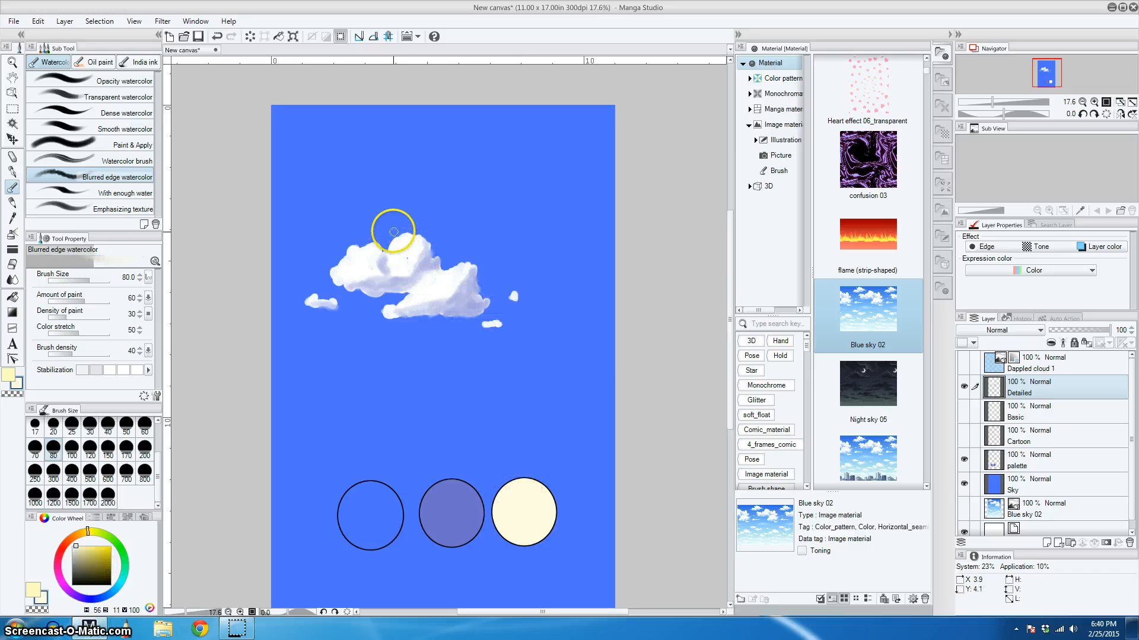
{"action": "left_click_drag", "start_coordinate": [393, 231], "coordinate": [364, 256]}
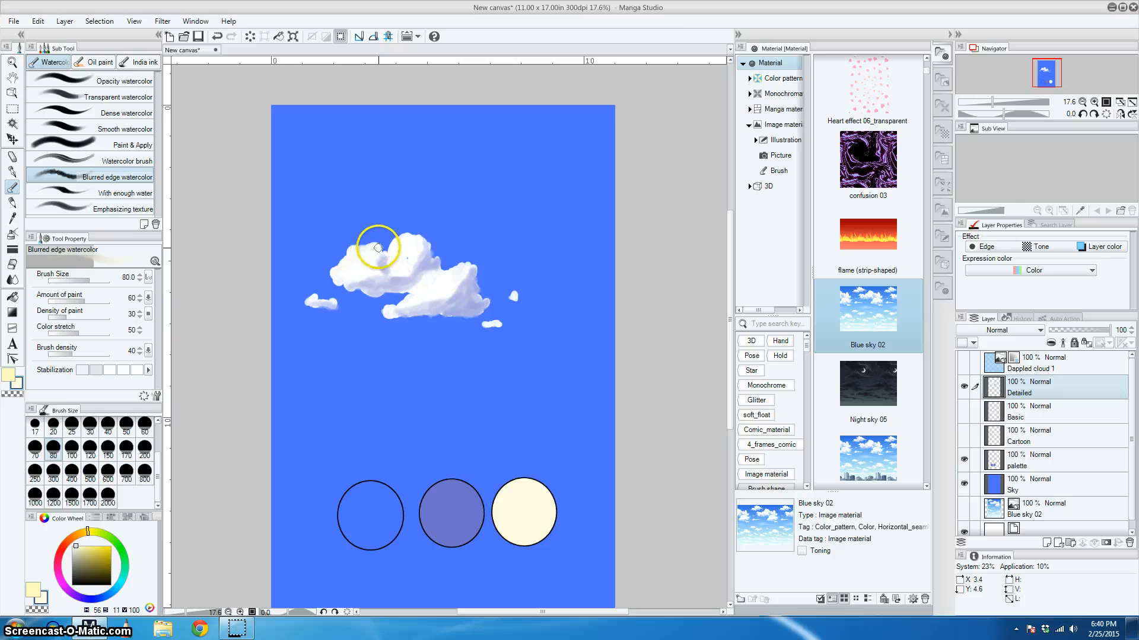
{"action": "left_click_drag", "start_coordinate": [361, 249], "coordinate": [355, 252]}
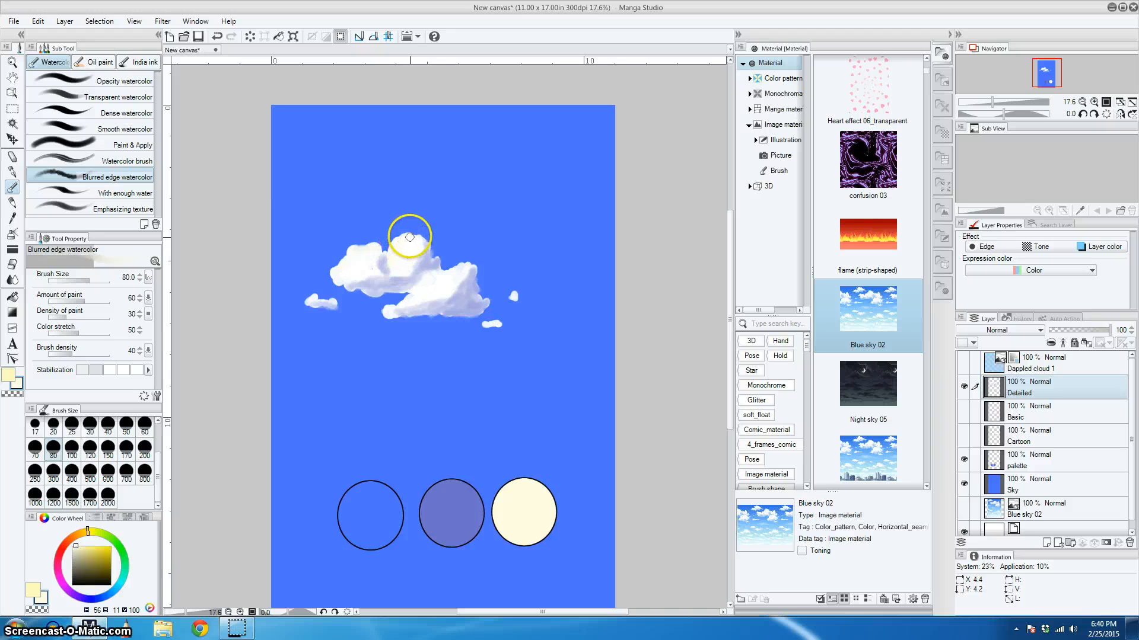
{"action": "mouse_move", "coordinate": [412, 236]}
{"action": "left_mouse_down"}
{"action": "mouse_move", "coordinate": [420, 259]}
{"action": "mouse_move", "coordinate": [406, 292]}
{"action": "left_mouse_up"}
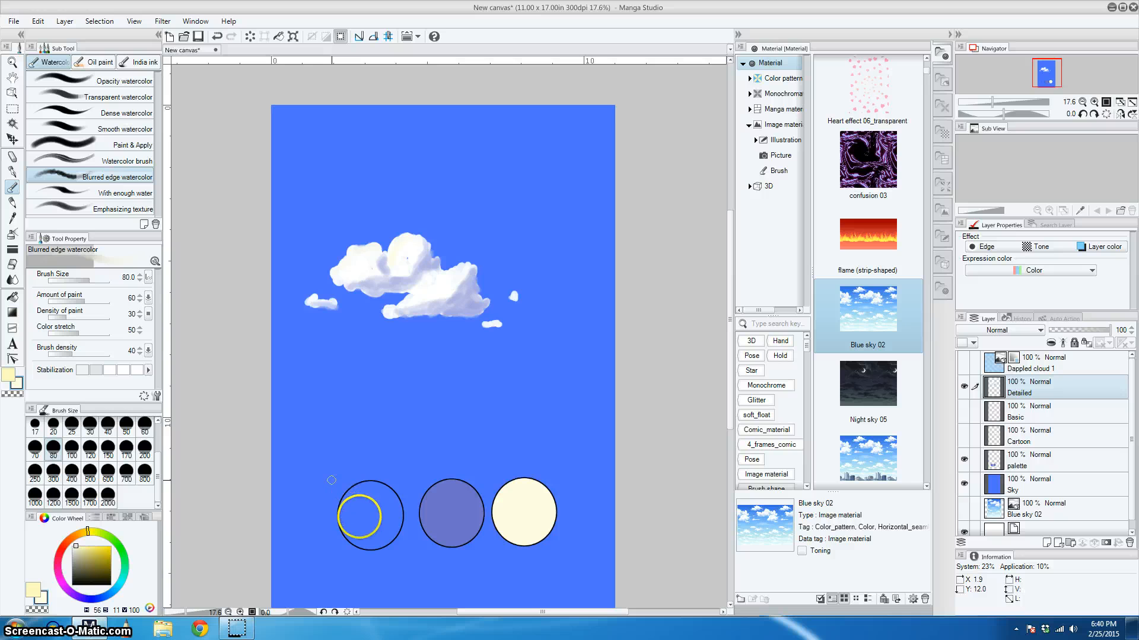
- Soften the cloud's upper edges with the palette's sky blue, and blend white back into the left and middle lobes
{"action": "left_click", "coordinate": [363, 501], "text": "alt"}
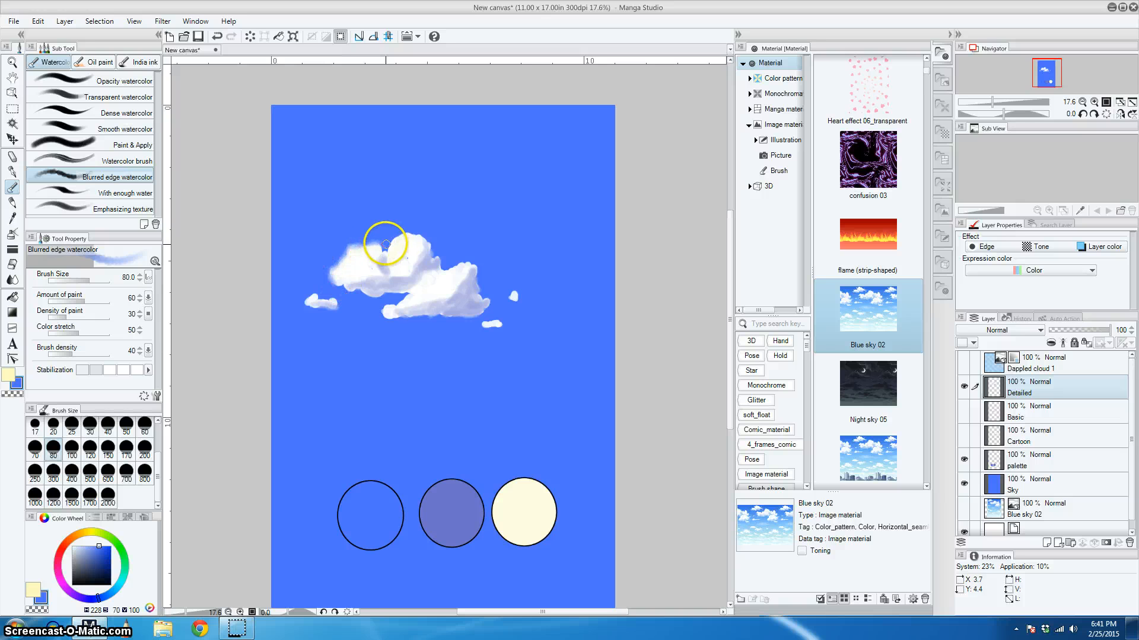
{"action": "mouse_move", "coordinate": [390, 242]}
{"action": "left_mouse_down"}
{"action": "mouse_move", "coordinate": [430, 249]}
{"action": "mouse_move", "coordinate": [421, 269]}
{"action": "mouse_move", "coordinate": [461, 292]}
{"action": "mouse_move", "coordinate": [419, 267]}
{"action": "left_mouse_up"}
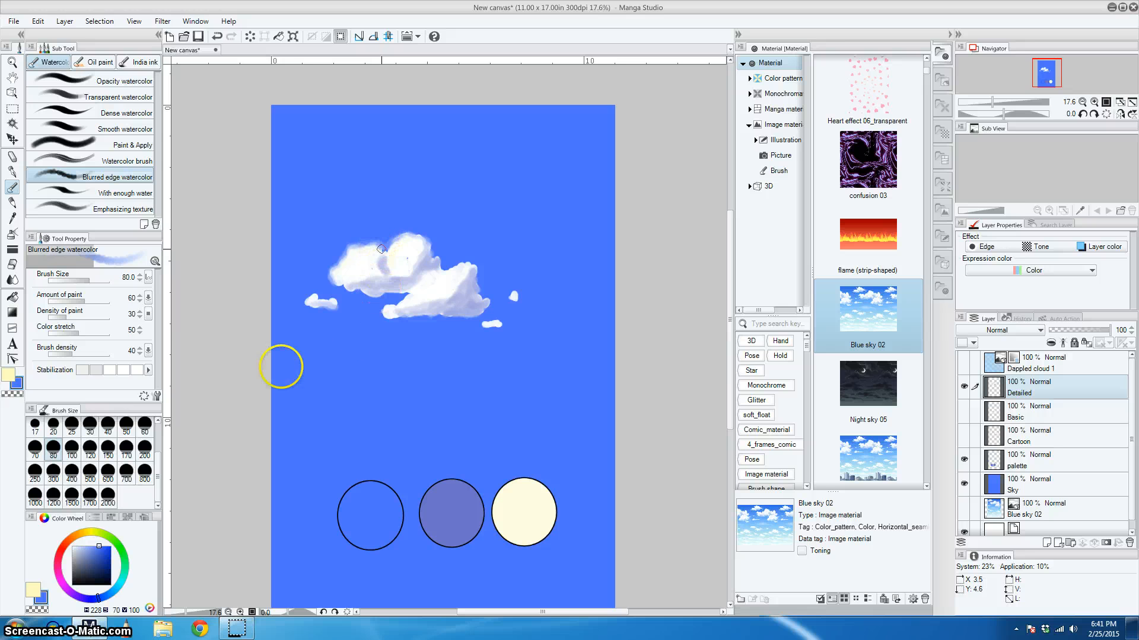
{"action": "left_click", "coordinate": [73, 547]}
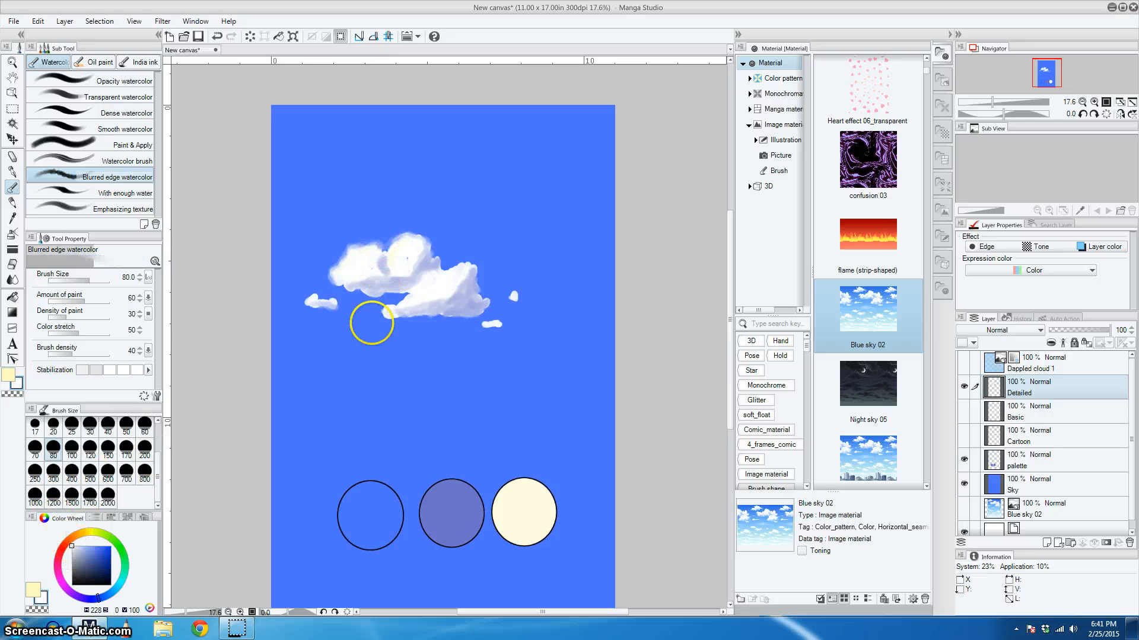
{"action": "left_click_drag", "start_coordinate": [422, 297], "coordinate": [424, 279]}
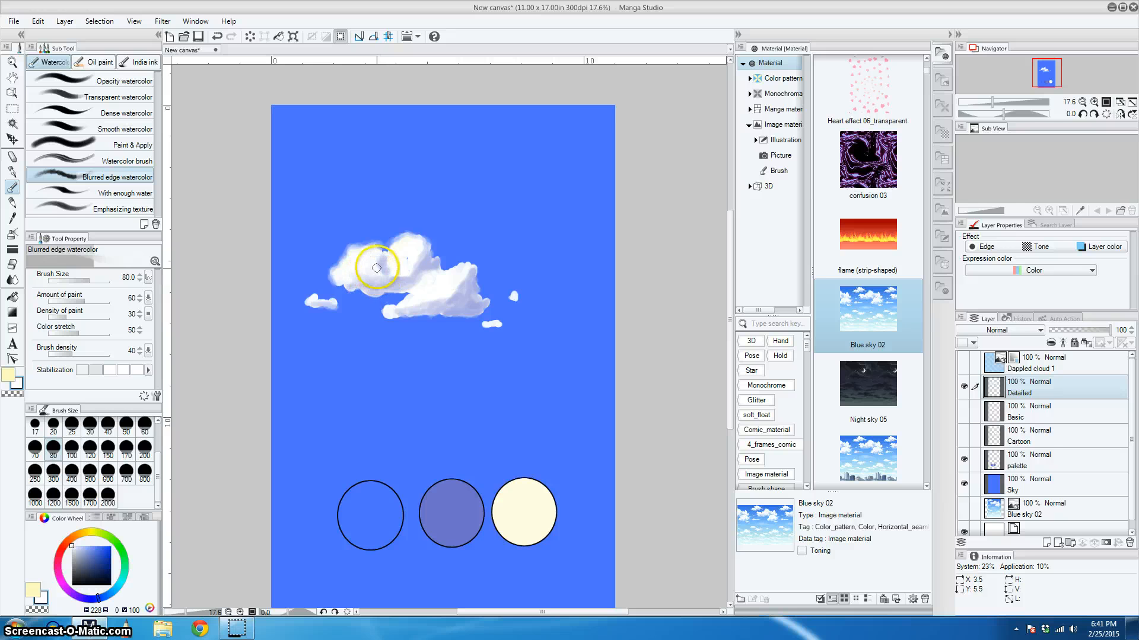
{"action": "mouse_move", "coordinate": [379, 272]}
{"action": "left_mouse_down"}
{"action": "mouse_move", "coordinate": [380, 260]}
{"action": "mouse_move", "coordinate": [374, 285]}
{"action": "mouse_move", "coordinate": [358, 263]}
{"action": "mouse_move", "coordinate": [352, 282]}
{"action": "mouse_move", "coordinate": [350, 267]}
{"action": "mouse_move", "coordinate": [374, 310]}
{"action": "mouse_move", "coordinate": [434, 291]}
{"action": "mouse_move", "coordinate": [453, 254]}
{"action": "mouse_move", "coordinate": [416, 249]}
{"action": "mouse_move", "coordinate": [405, 264]}
{"action": "left_mouse_up"}
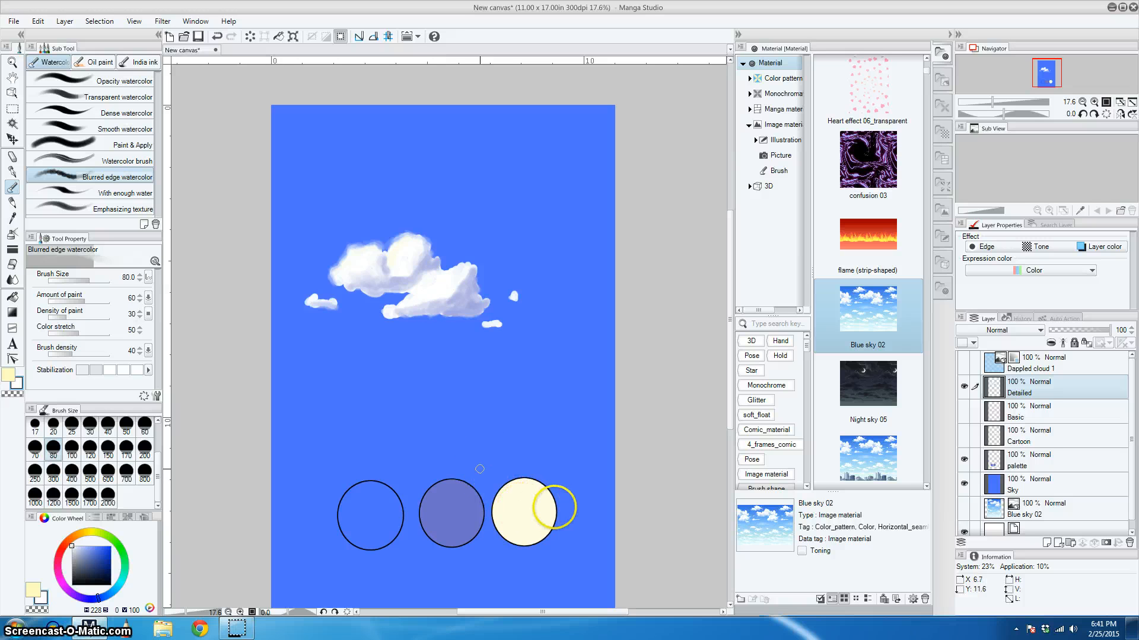
- Highlight the cloud's lower-right section with the palette's cream and shade its underside with the palette's purple
{"action": "left_click", "coordinate": [526, 500], "text": "alt"}
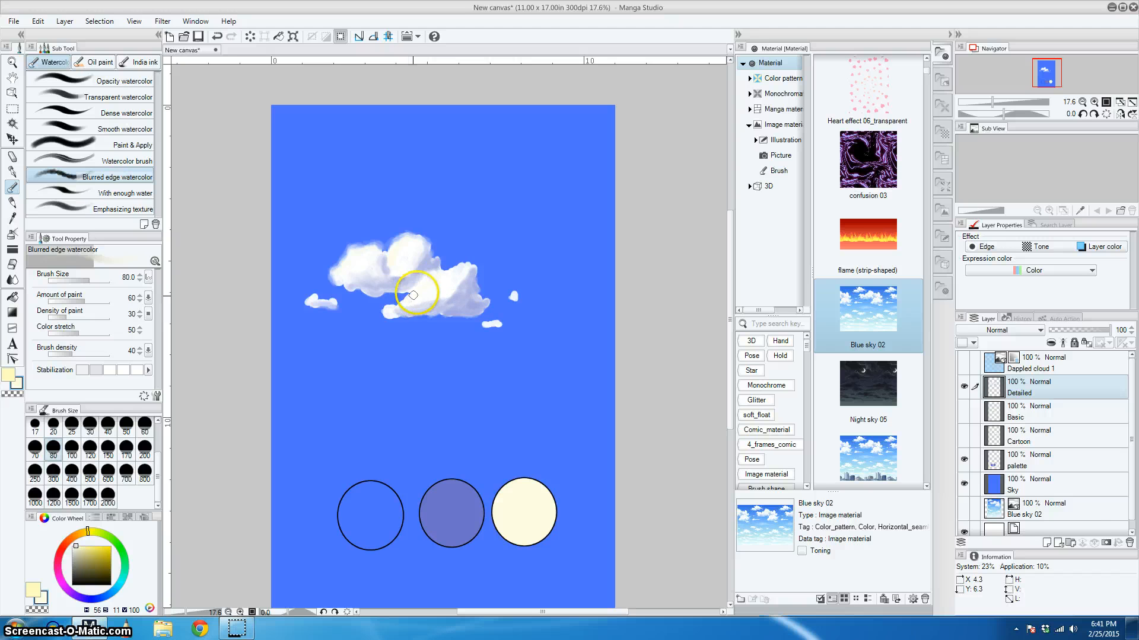
{"action": "left_click_drag", "start_coordinate": [413, 295], "coordinate": [467, 266]}
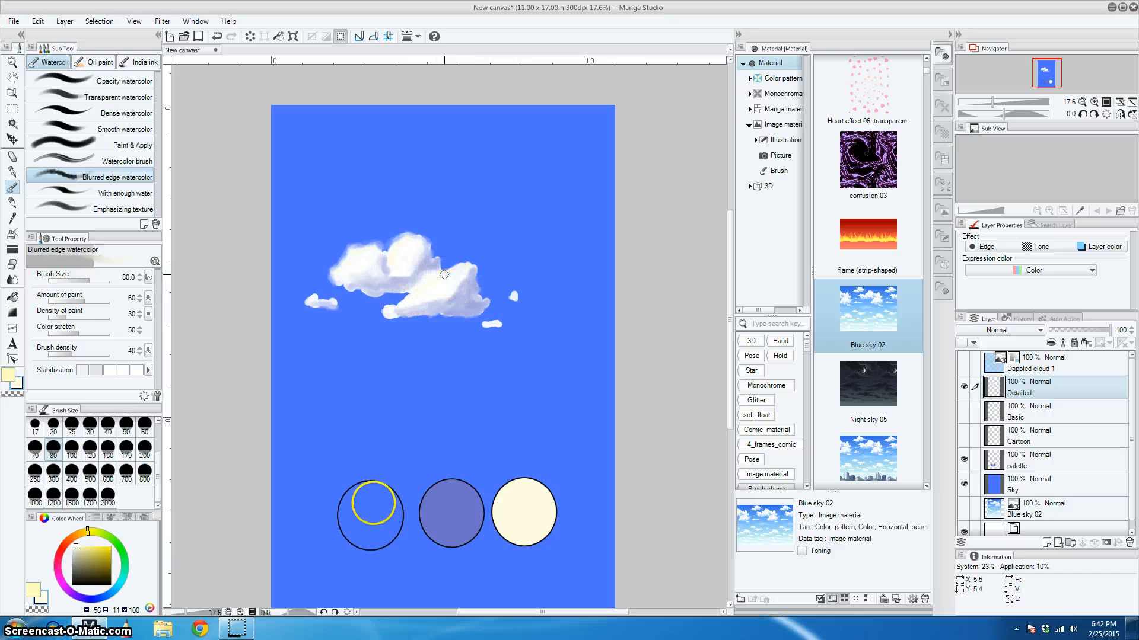
{"action": "left_click", "coordinate": [462, 517], "text": "alt"}
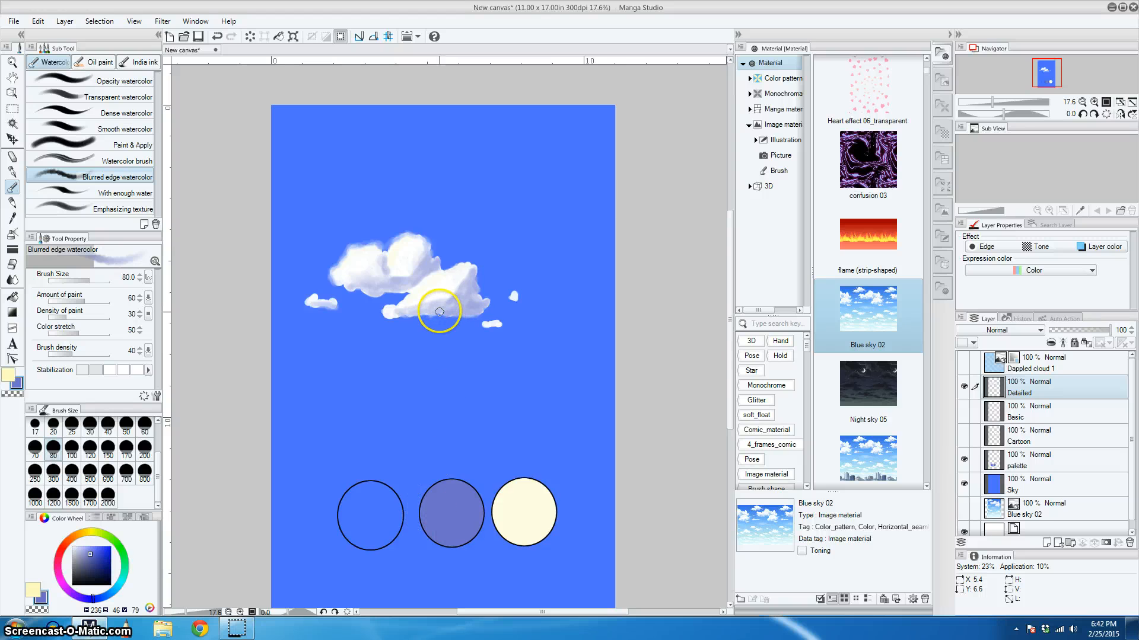
{"action": "mouse_move", "coordinate": [439, 312]}
{"action": "left_mouse_down"}
{"action": "mouse_move", "coordinate": [387, 318]}
{"action": "mouse_move", "coordinate": [445, 323]}
{"action": "left_mouse_up"}
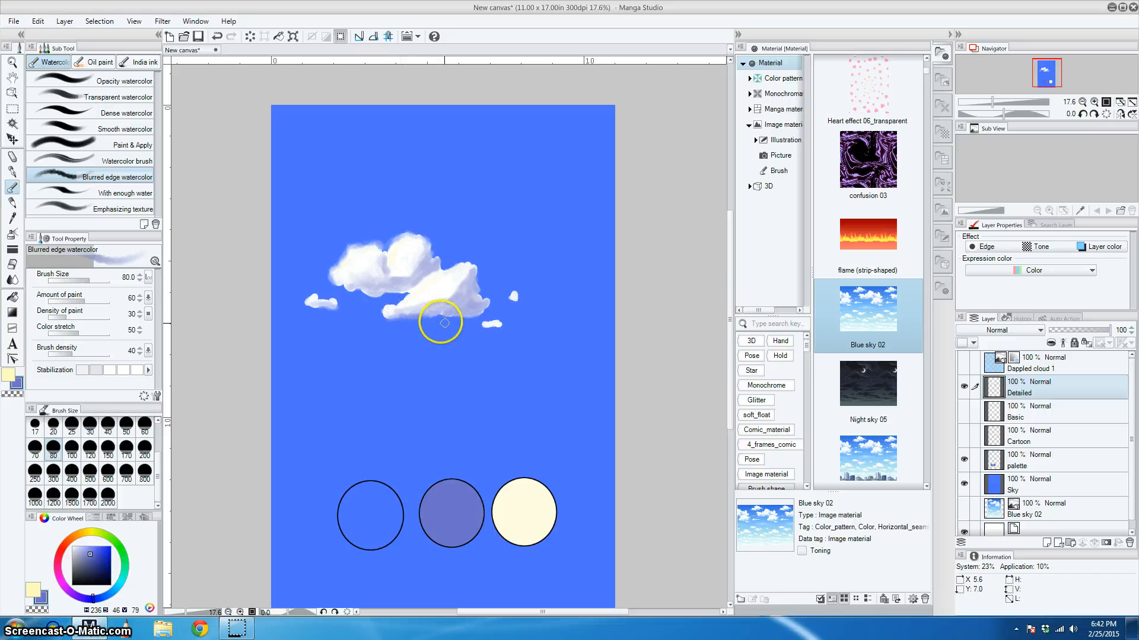
- Soften the gap between the lobes and the cloud's lower edges with sky blue, using the Soft airbrush at size 70
{"action": "left_click", "coordinate": [12, 233]}
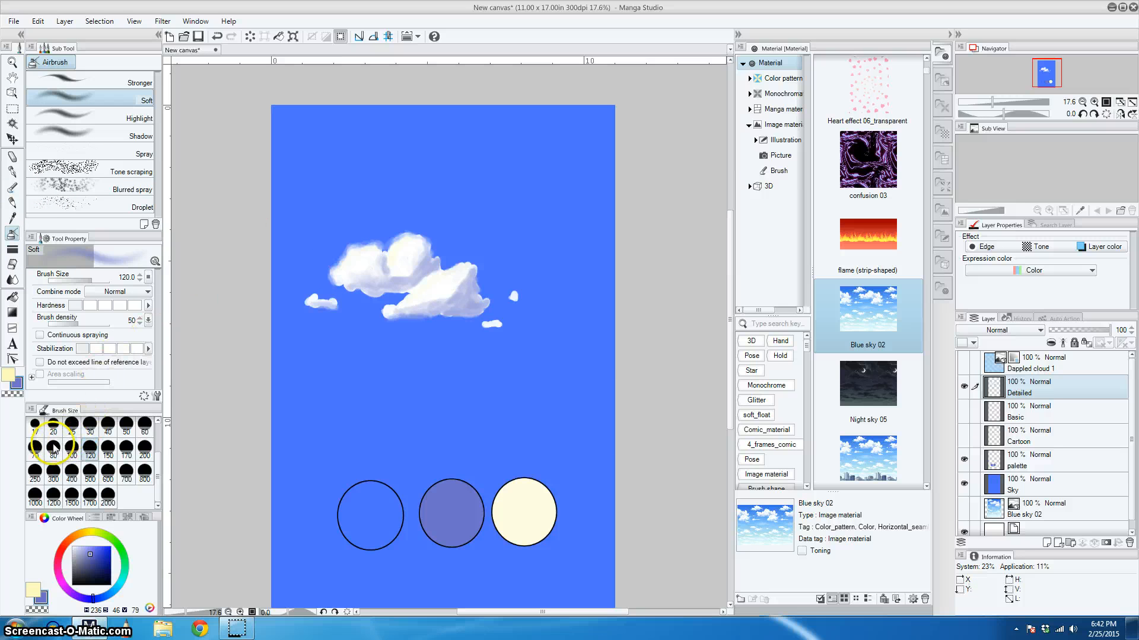
{"action": "left_click", "coordinate": [35, 449]}
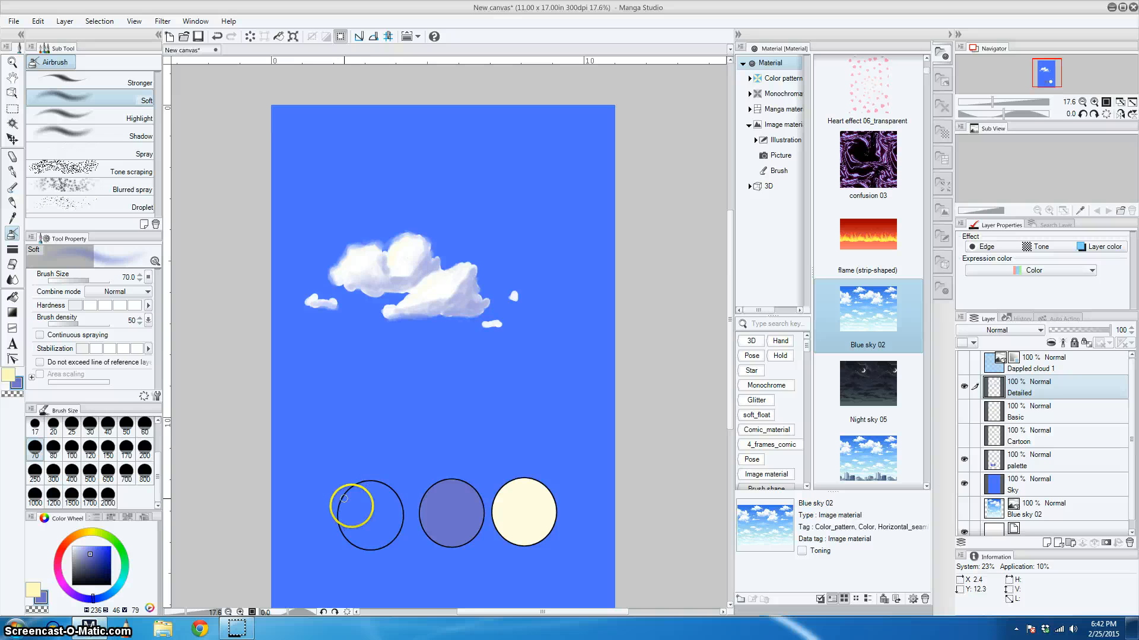
{"action": "left_click", "coordinate": [345, 497], "text": "alt"}
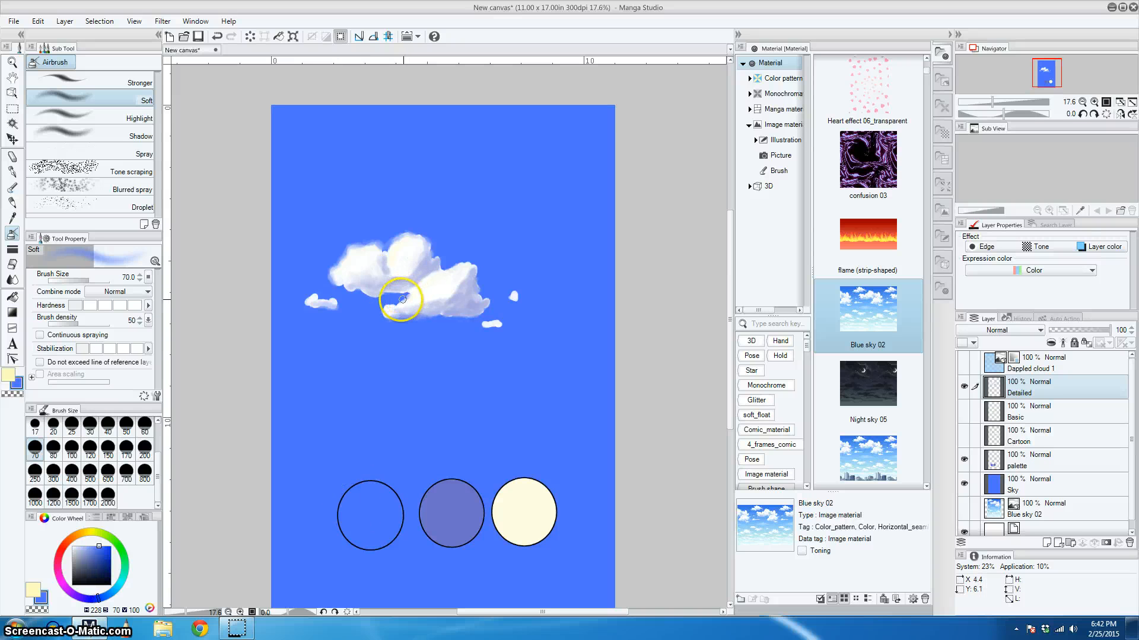
{"action": "left_click_drag", "start_coordinate": [395, 302], "coordinate": [383, 317]}
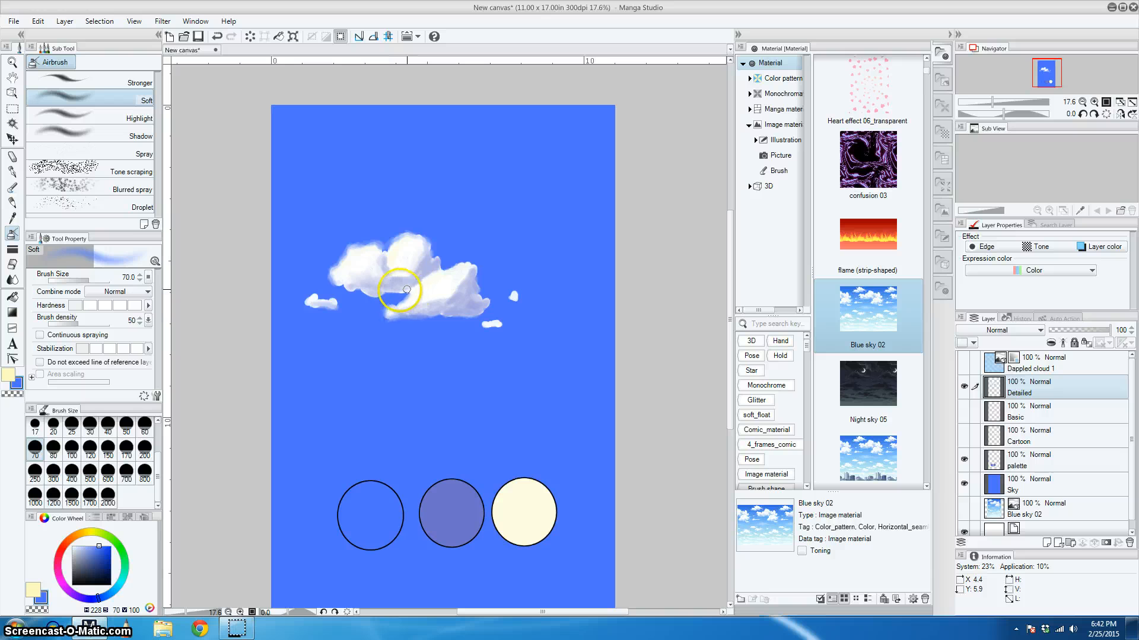
{"action": "mouse_move", "coordinate": [379, 277]}
{"action": "left_mouse_down"}
{"action": "mouse_move", "coordinate": [355, 234]}
{"action": "mouse_move", "coordinate": [326, 270]}
{"action": "left_mouse_up"}
{"action": "left_click_drag", "start_coordinate": [385, 319], "coordinate": [495, 310]}
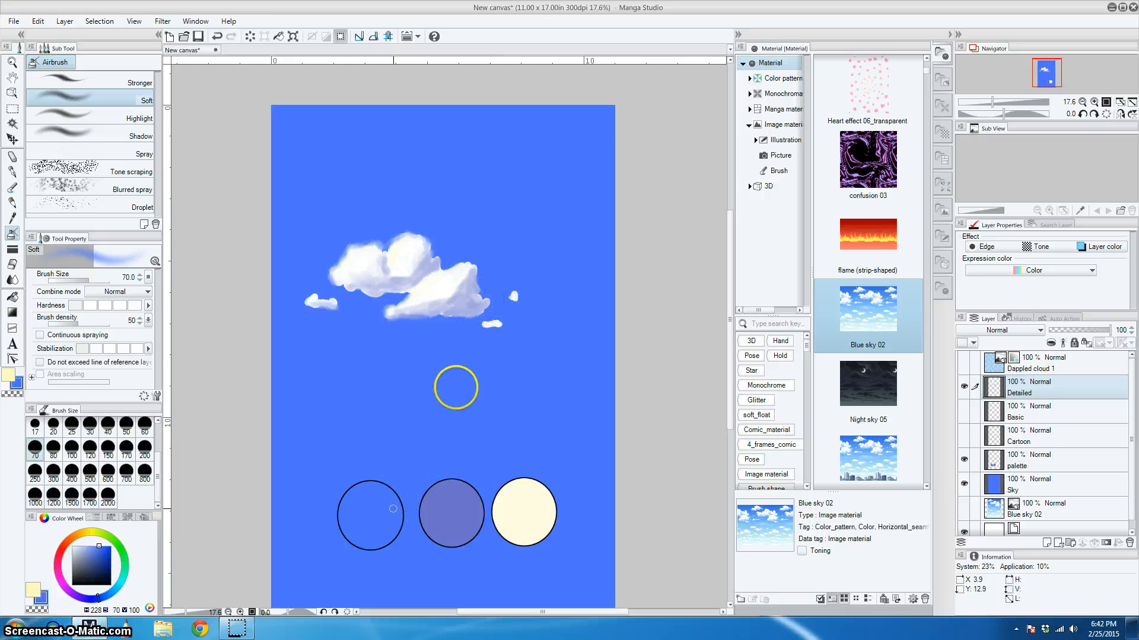
{"action": "mouse_move", "coordinate": [445, 302]}
{"action": "left_mouse_down"}
{"action": "mouse_move", "coordinate": [432, 261]}
{"action": "mouse_move", "coordinate": [394, 310]}
{"action": "mouse_move", "coordinate": [360, 280]}
{"action": "mouse_move", "coordinate": [380, 290]}
{"action": "mouse_move", "coordinate": [371, 295]}
{"action": "mouse_move", "coordinate": [415, 293]}
{"action": "mouse_move", "coordinate": [350, 288]}
{"action": "left_mouse_up"}
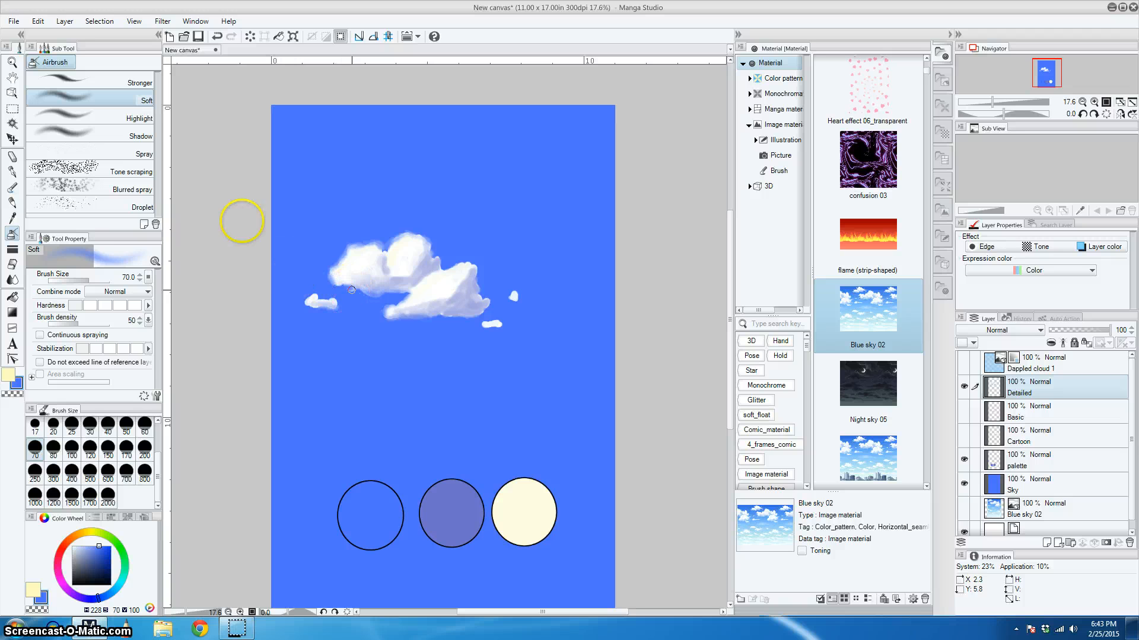
- Blend sky blue along the left lobe's underside and into the lower-right section with the Blurred edge watercolor brush
{"action": "left_click", "coordinate": [12, 187]}
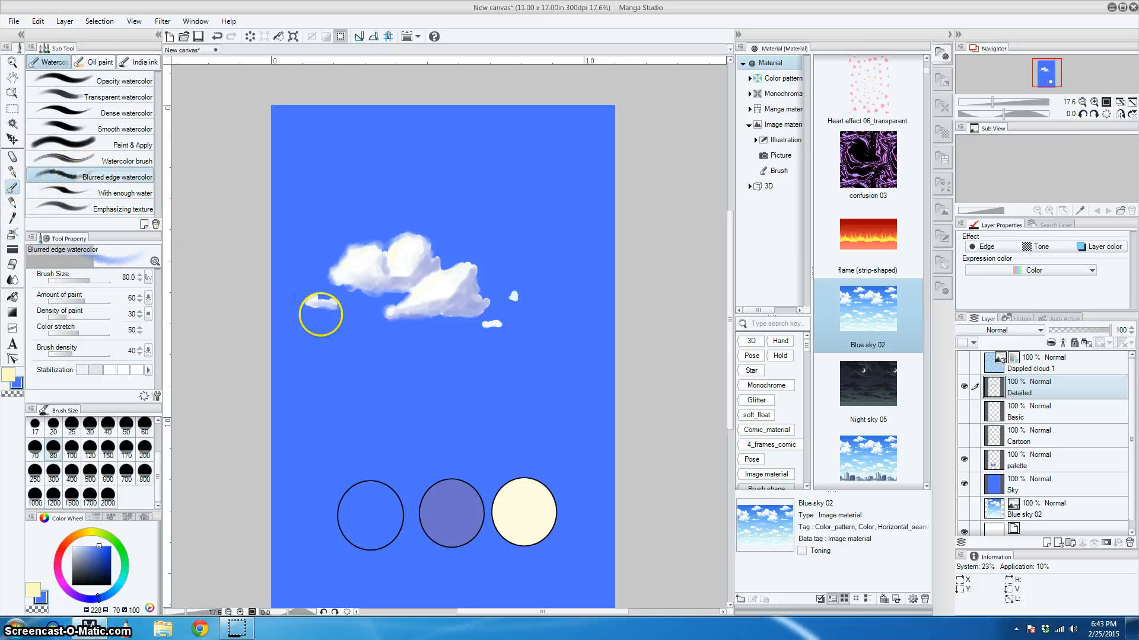
{"action": "mouse_move", "coordinate": [343, 299]}
{"action": "left_mouse_down"}
{"action": "mouse_move", "coordinate": [362, 292]}
{"action": "mouse_move", "coordinate": [348, 285]}
{"action": "mouse_move", "coordinate": [386, 285]}
{"action": "mouse_move", "coordinate": [368, 294]}
{"action": "mouse_move", "coordinate": [350, 284]}
{"action": "mouse_move", "coordinate": [382, 298]}
{"action": "mouse_move", "coordinate": [348, 290]}
{"action": "mouse_move", "coordinate": [373, 302]}
{"action": "left_mouse_up"}
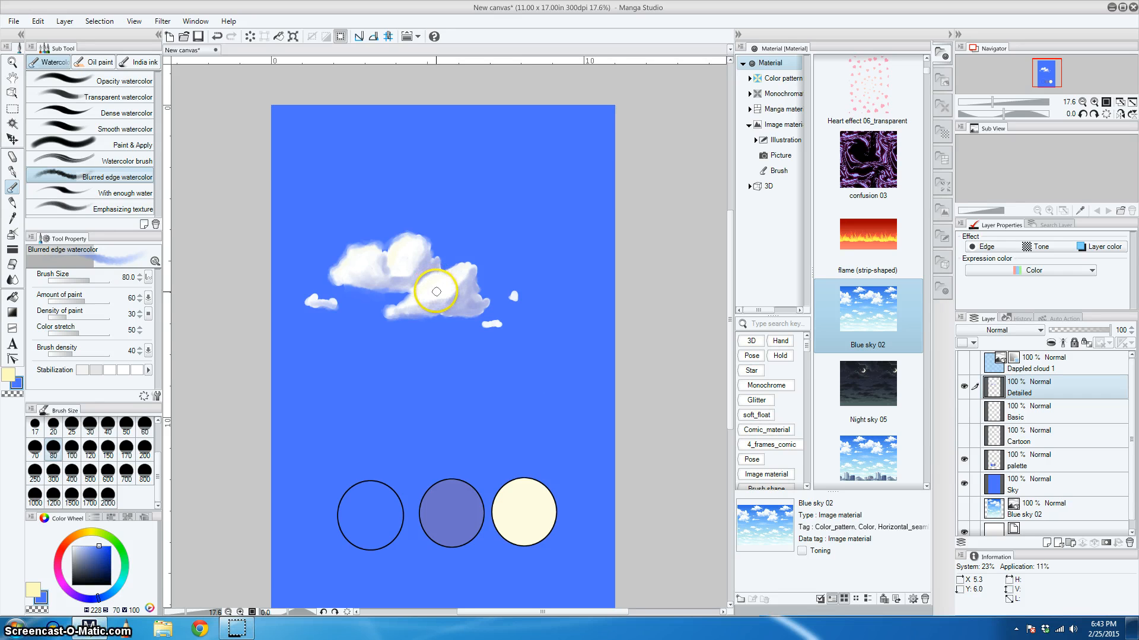
{"action": "mouse_move", "coordinate": [436, 292]}
{"action": "left_mouse_down"}
{"action": "mouse_move", "coordinate": [449, 308]}
{"action": "mouse_move", "coordinate": [482, 291]}
{"action": "left_mouse_up"}
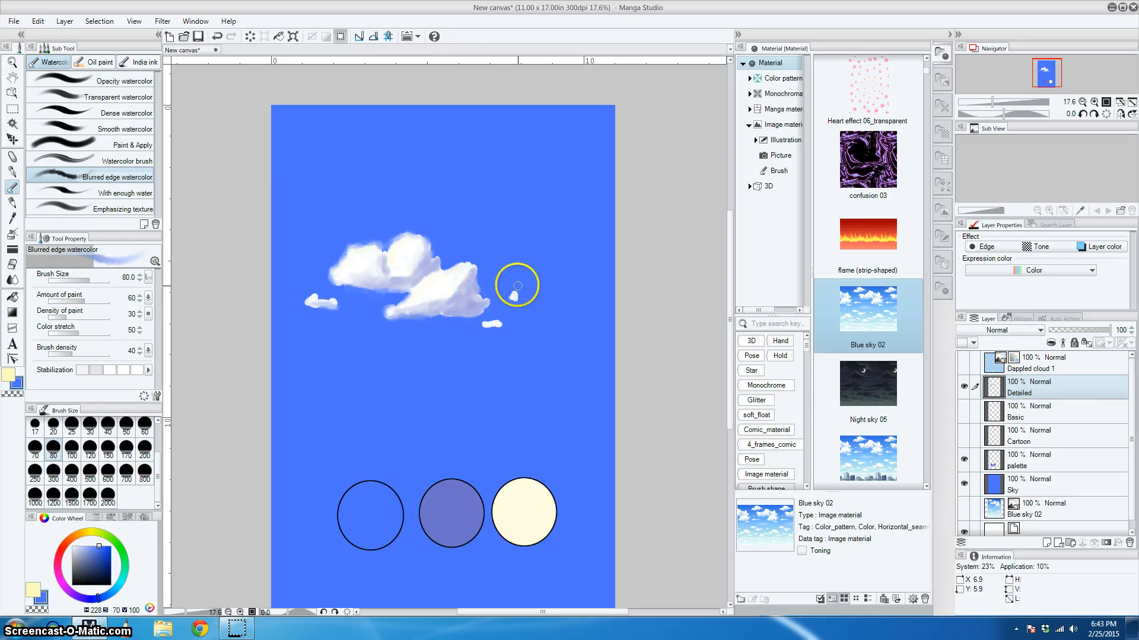